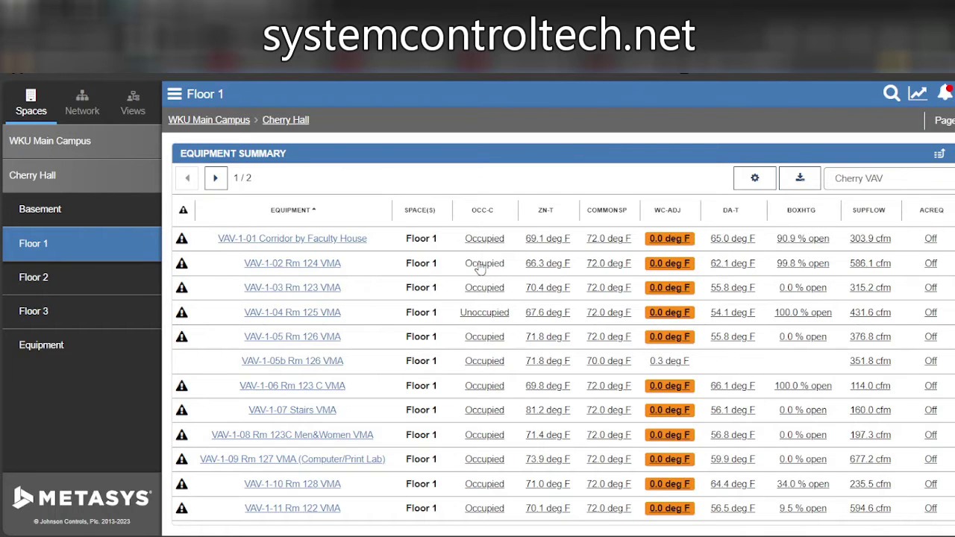
Open the occupancy command for VAV-1-02 Rm 124 from the Floor 1 summary.
click(484, 263)
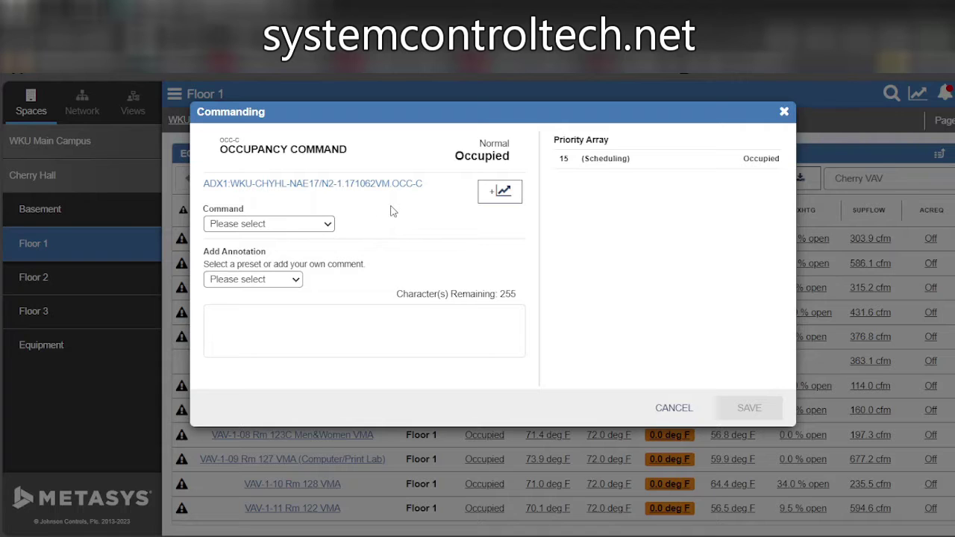
Trend VAV-1-02 Rm 124's occupancy command over the last 7 days, then close the trend.
click(501, 193)
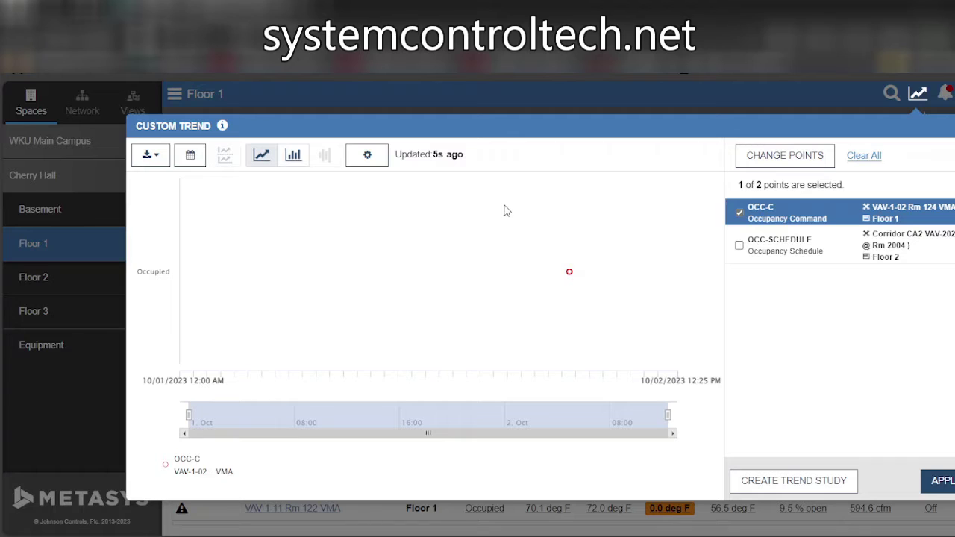
mouse_move(521, 237)
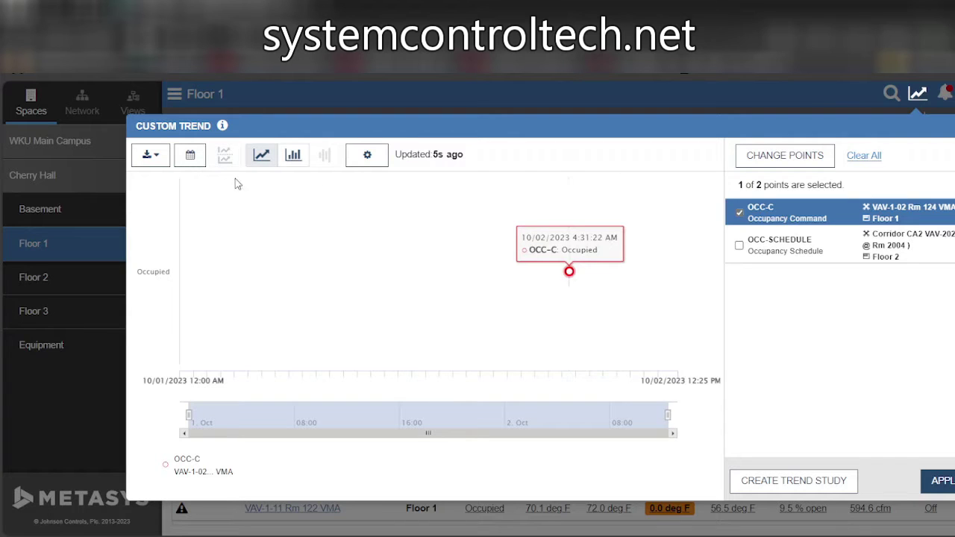
click(189, 155)
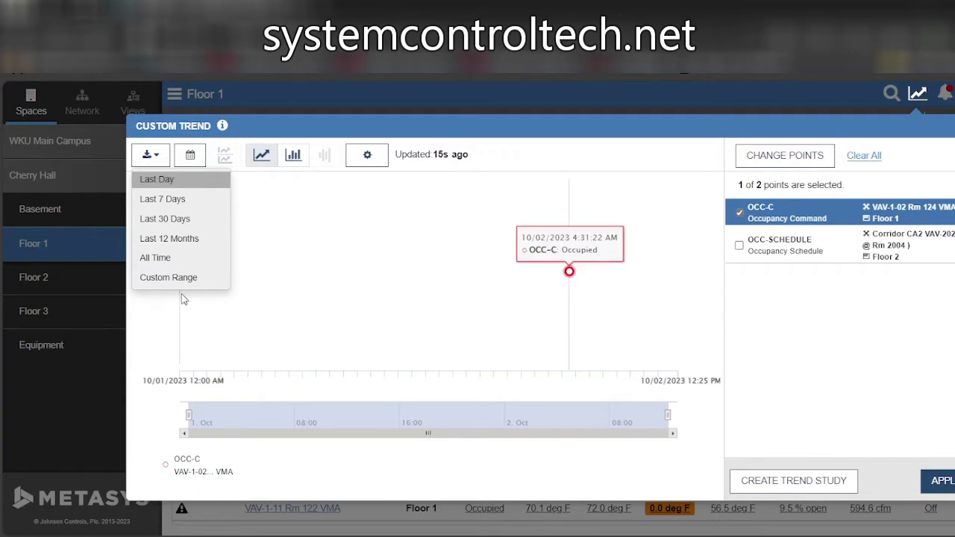
click(181, 202)
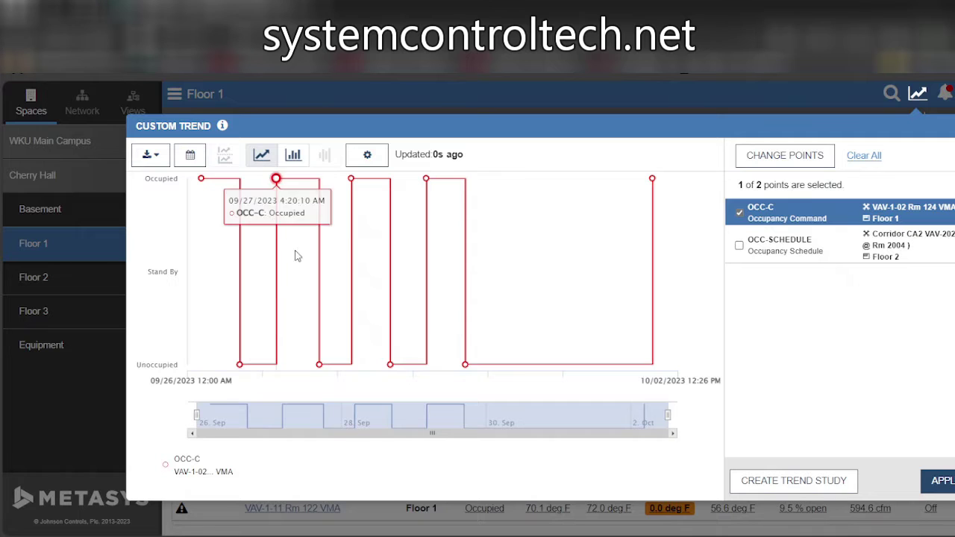
mouse_move(285, 200)
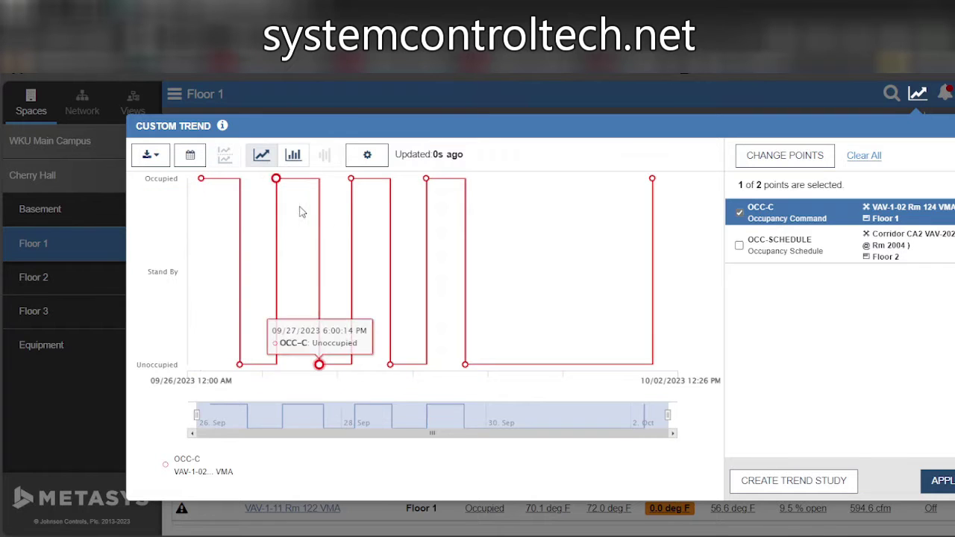
mouse_move(363, 205)
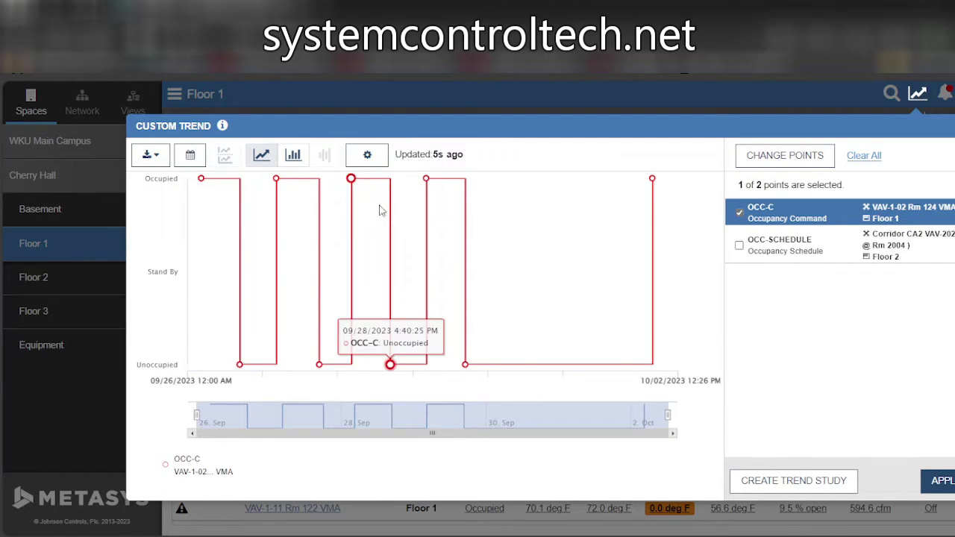
mouse_move(422, 199)
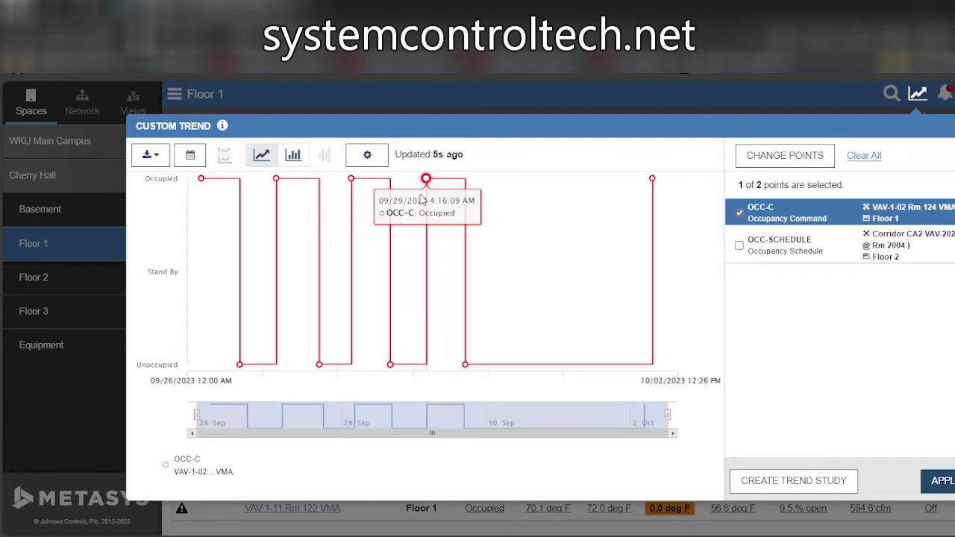
mouse_move(619, 221)
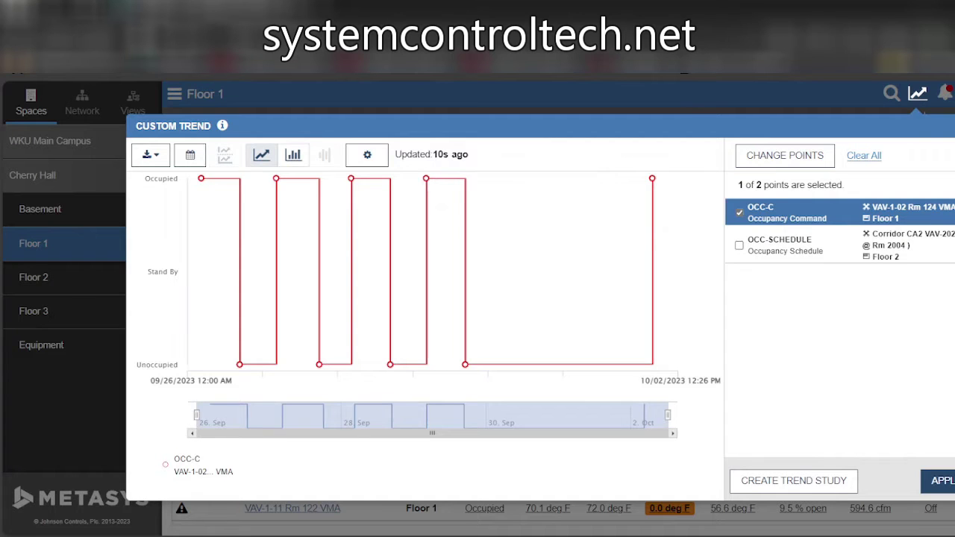
key(Escape)
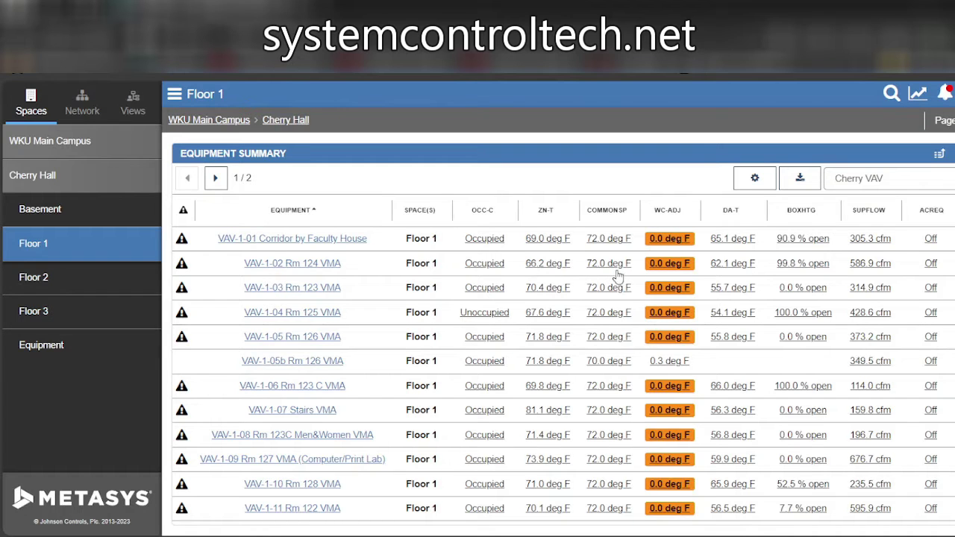
Trend VAV-1-02's 66.2 °F zone temperature with OCC-C over the last 7 days, then close it.
click(548, 270)
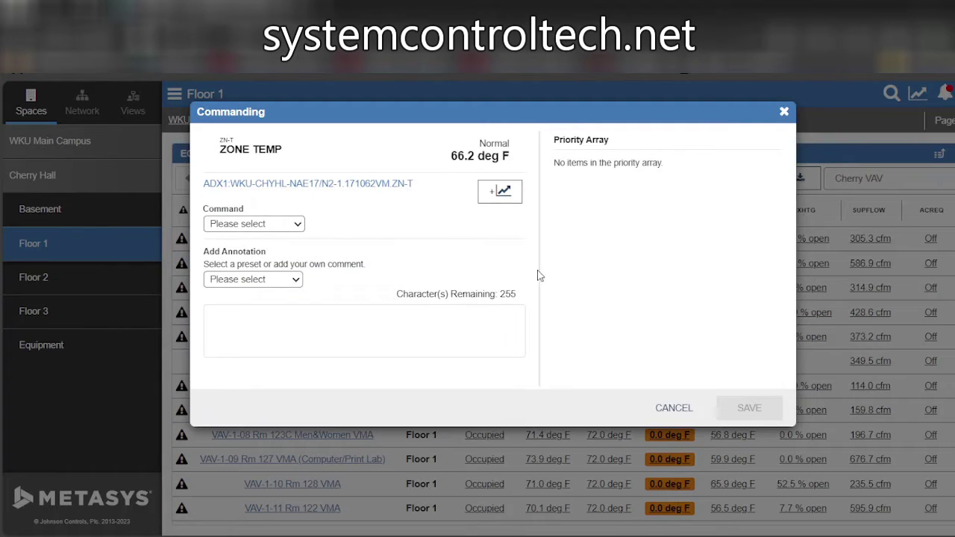
click(503, 192)
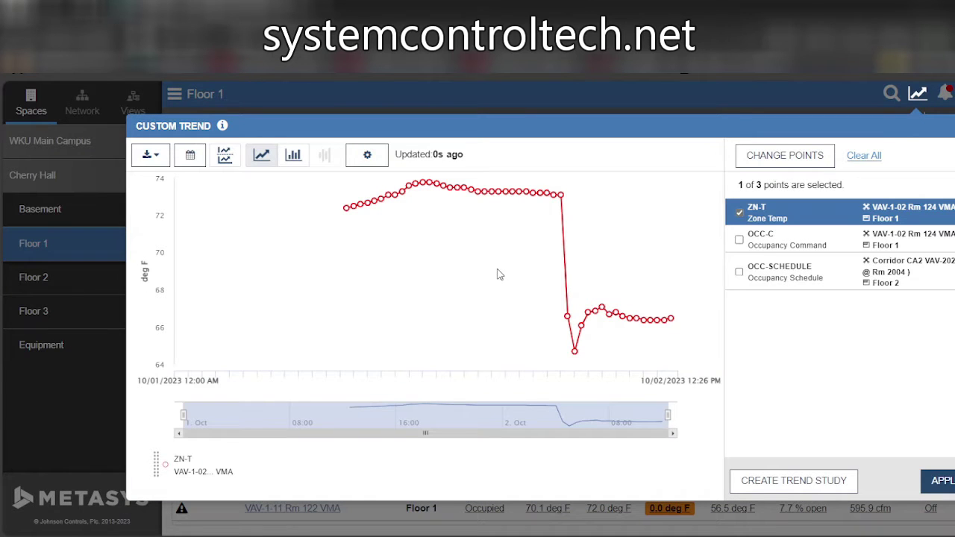
mouse_move(276, 267)
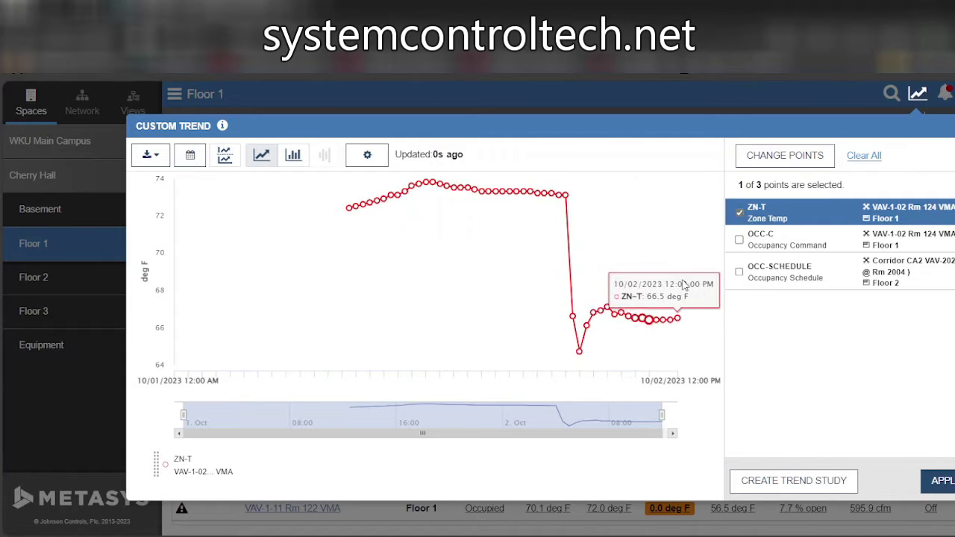
click(740, 239)
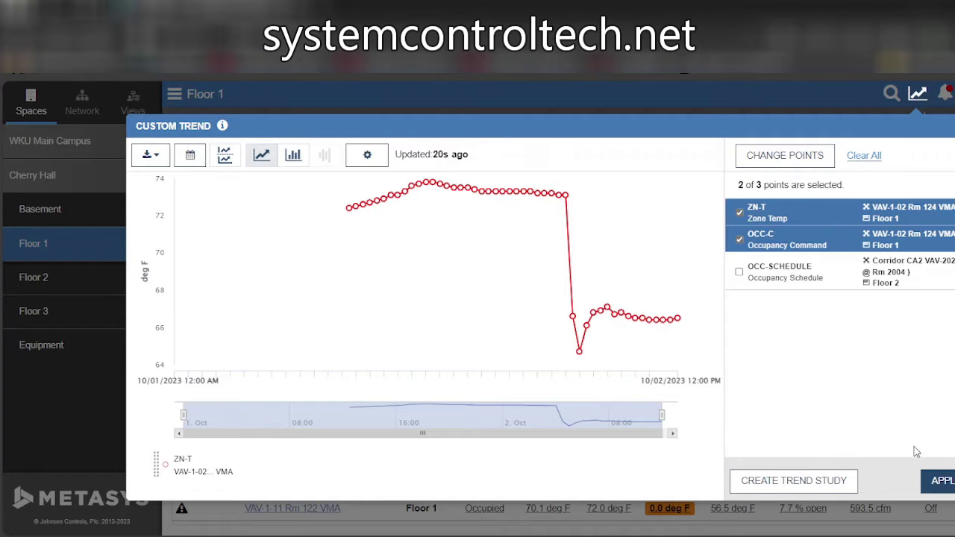
click(940, 475)
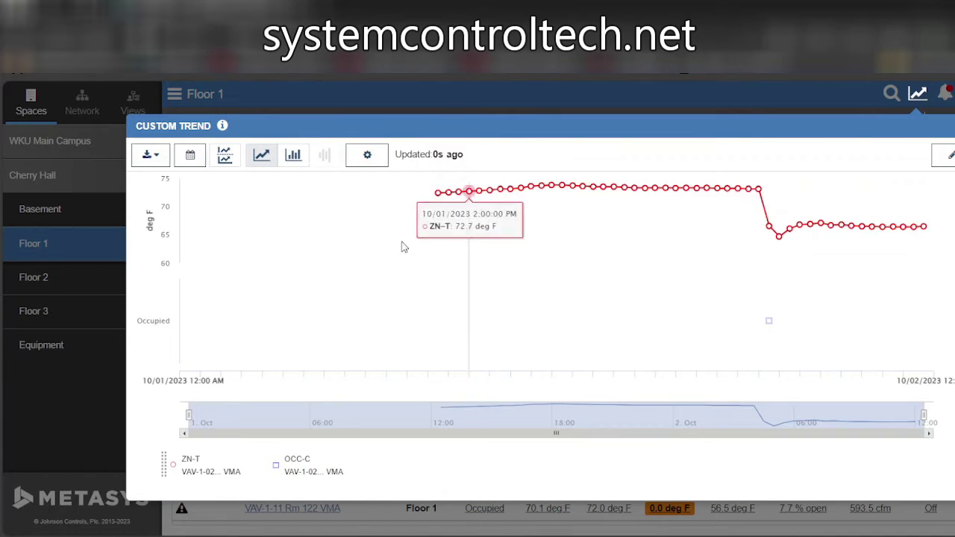
click(191, 163)
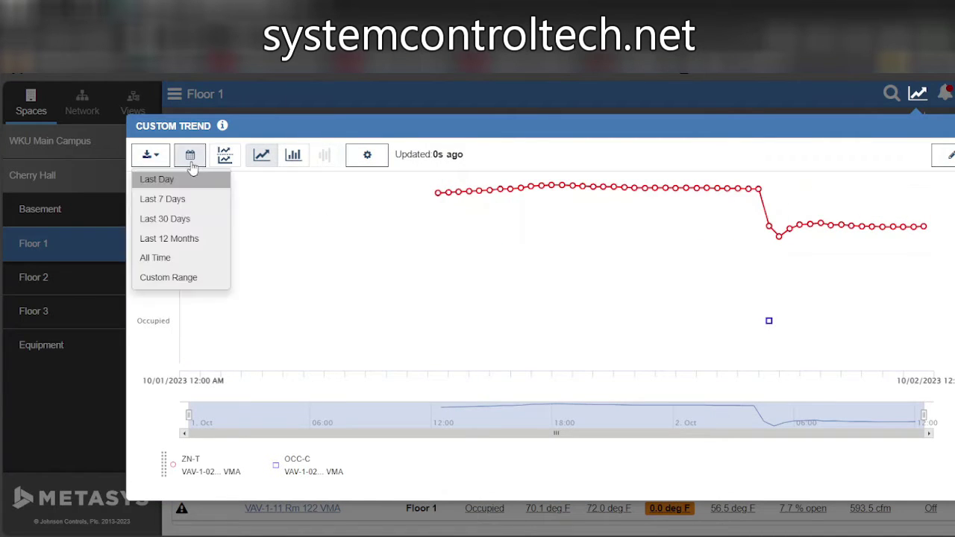
click(177, 202)
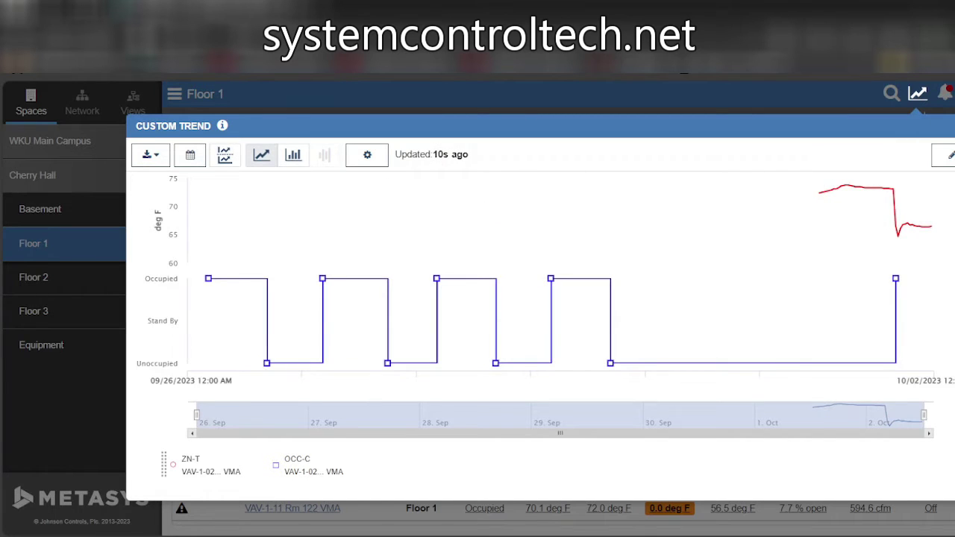
key(Escape)
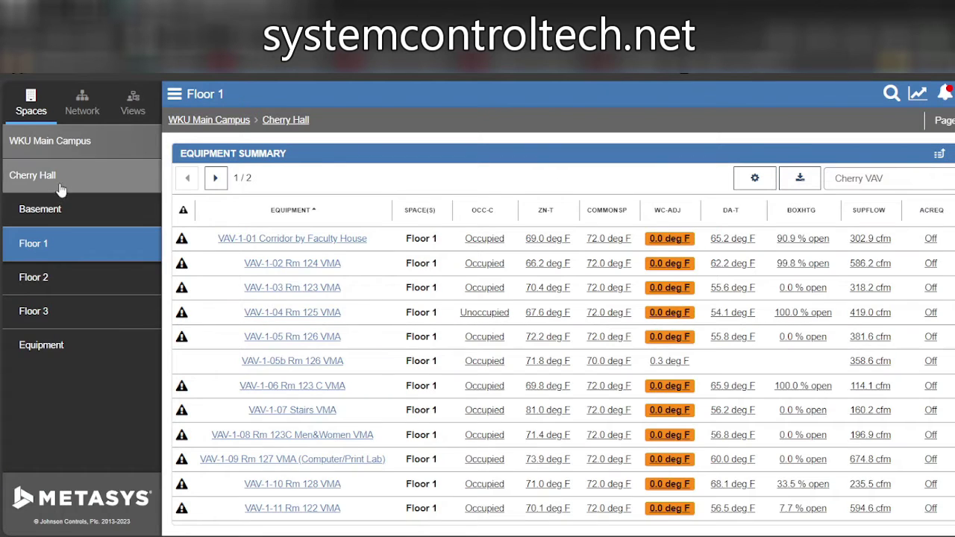
Navigate from WKU Main Campus to the Chiller Plant Overview page.
click(62, 152)
scroll(45, 373, down, 8)
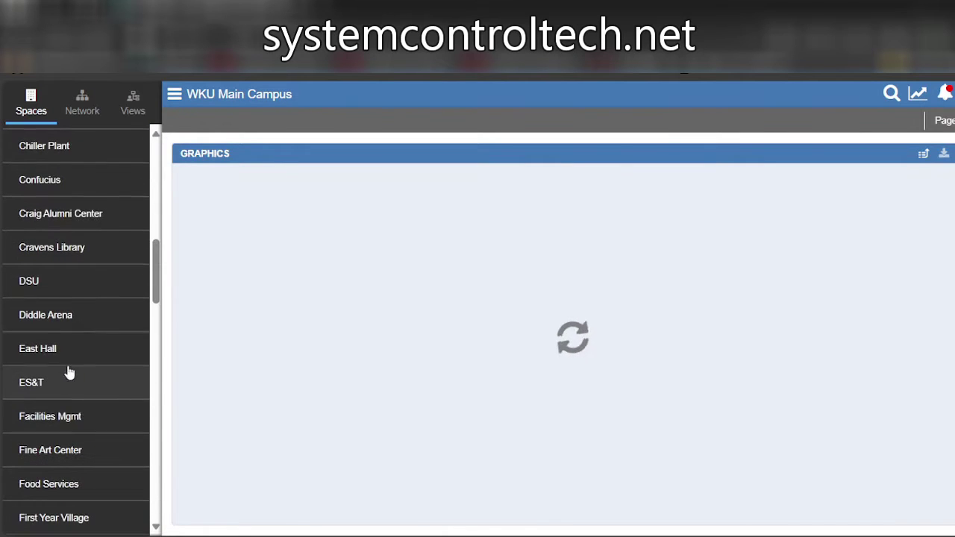
scroll(93, 319, up, 3)
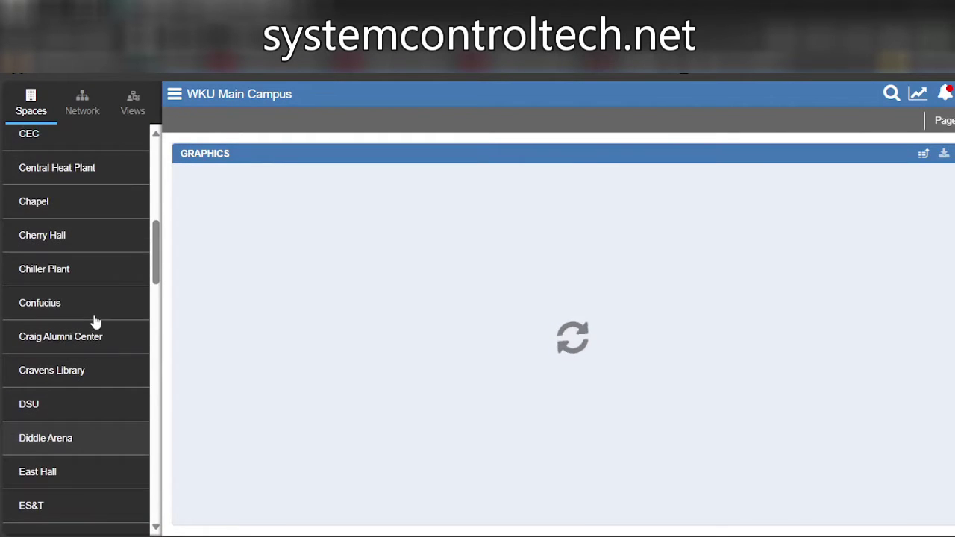
click(45, 273)
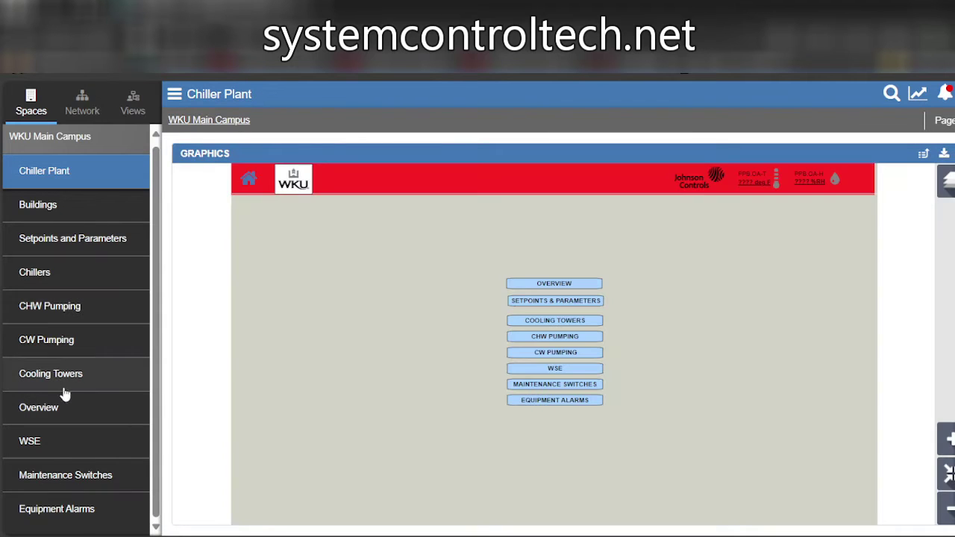
click(52, 409)
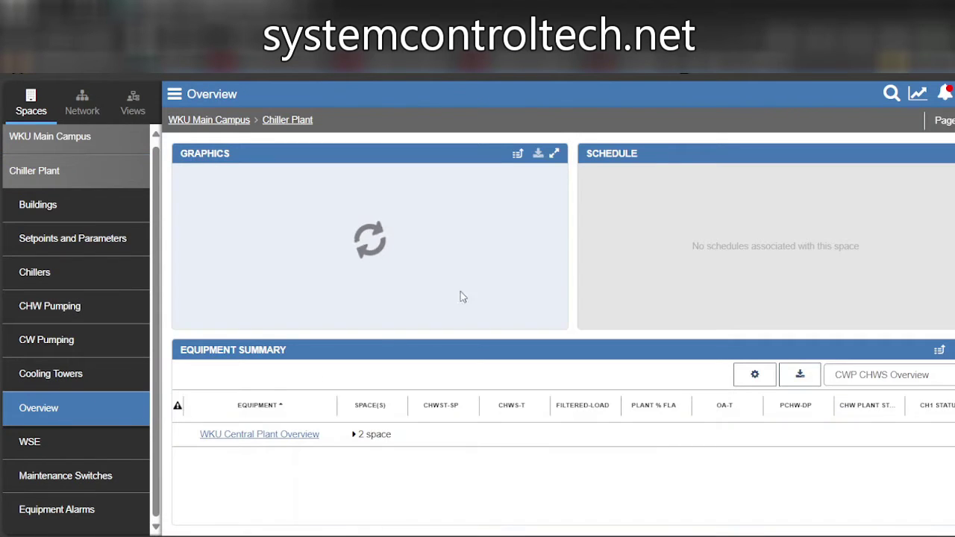
Maximise and zoom the plant graphic, then open Primary CHW Supply Temp (44.5 °F).
click(553, 154)
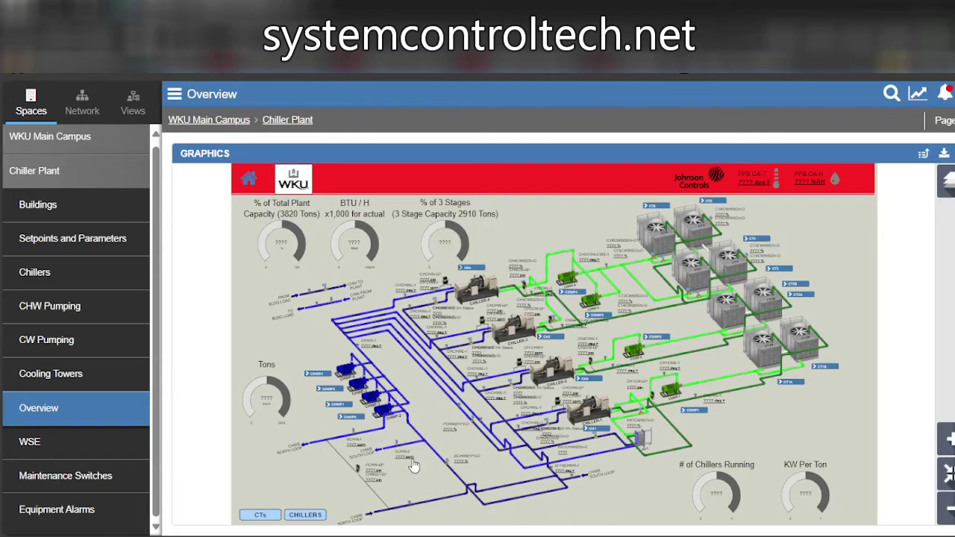
scroll(339, 301, up, 5)
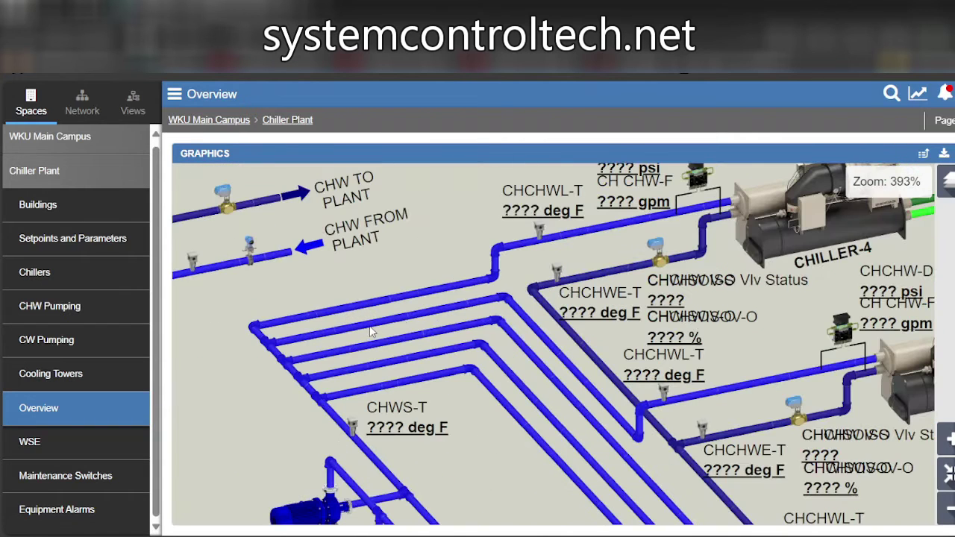
scroll(453, 444, down, 3)
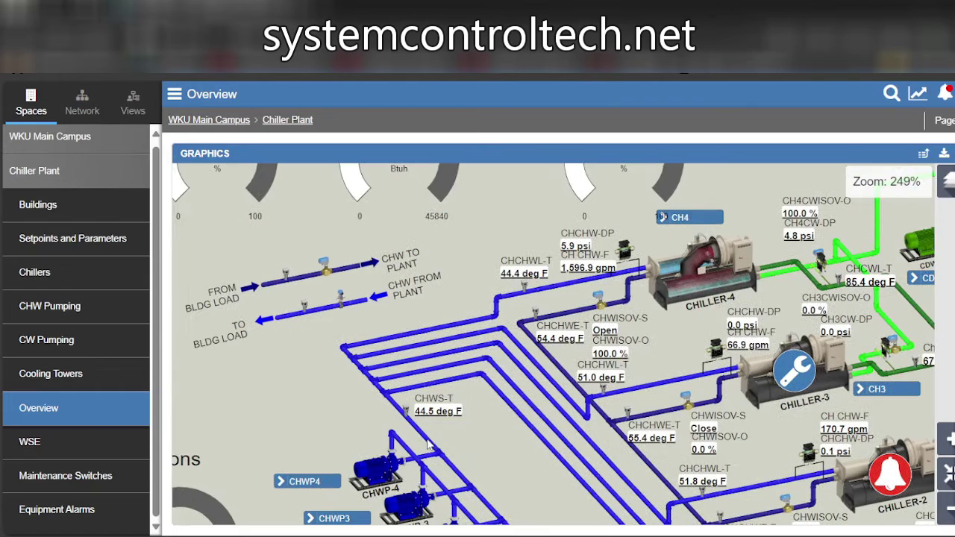
scroll(411, 415, up, 3)
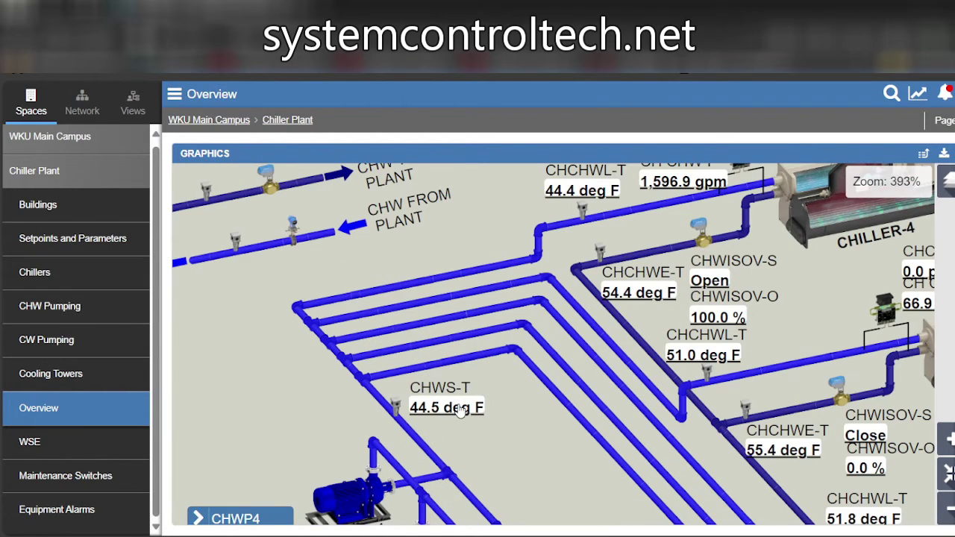
click(458, 406)
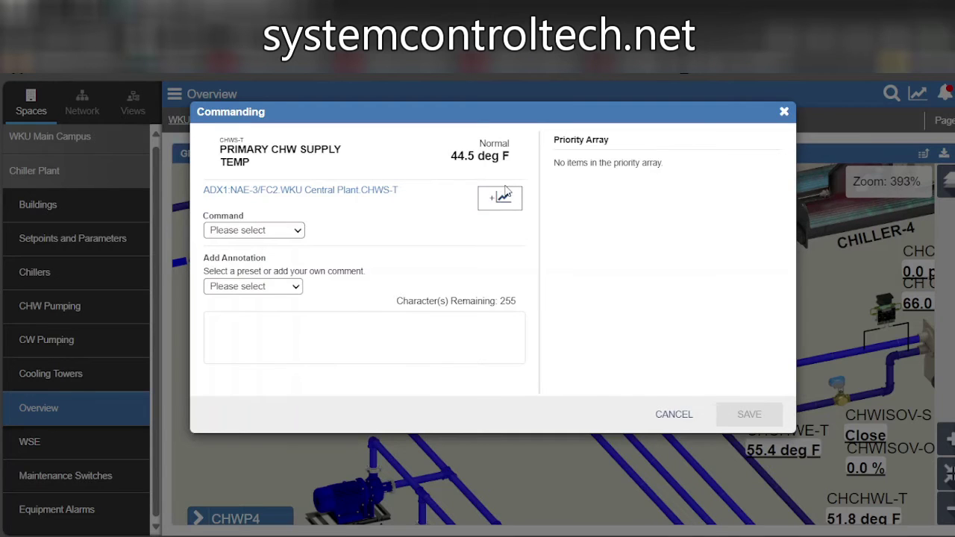
Start a custom trend for the chilled-water supply temperature, then close it.
click(500, 200)
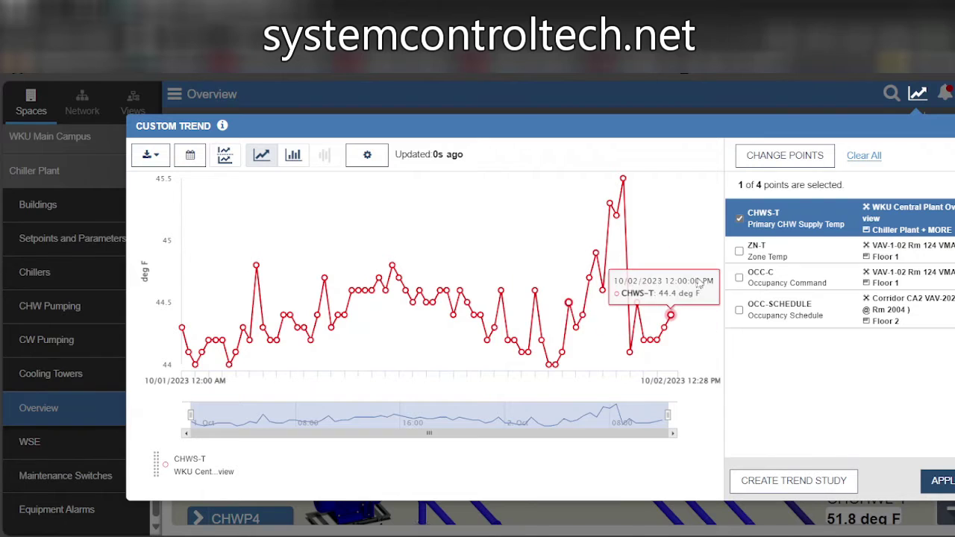
click(929, 477)
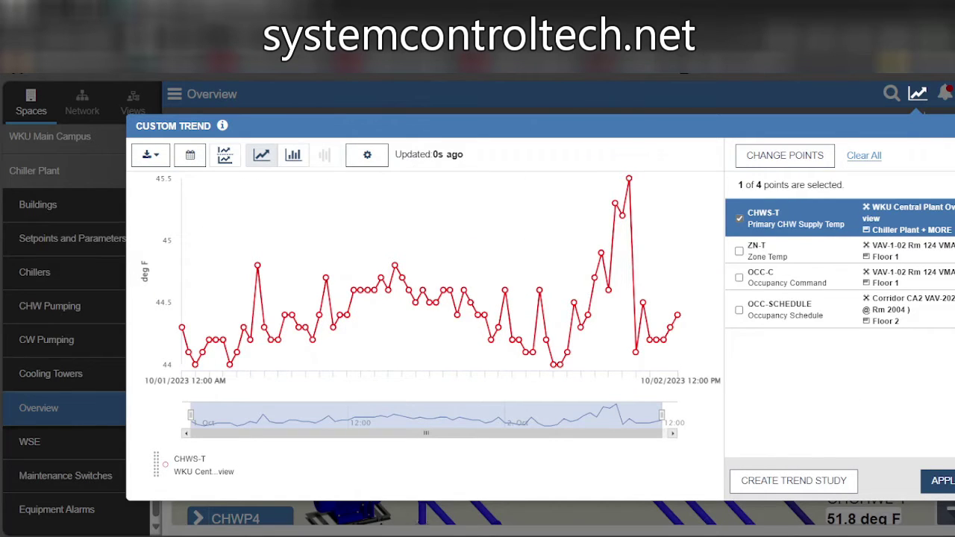
key(Escape)
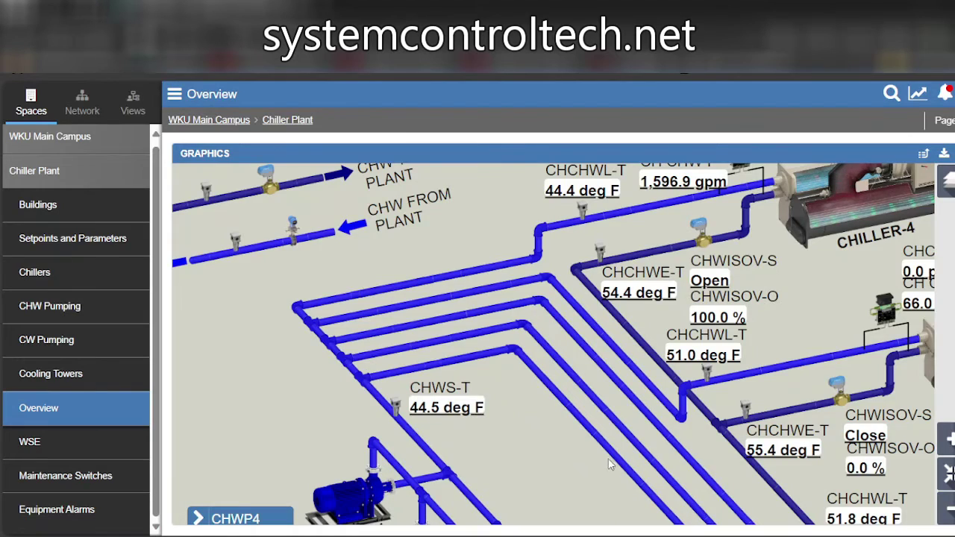
Chart Percent of Total Plant with CHWS-T over the last 7 days (09/26–10/02/2023).
scroll(593, 464, down, 3)
scroll(592, 461, down, 5)
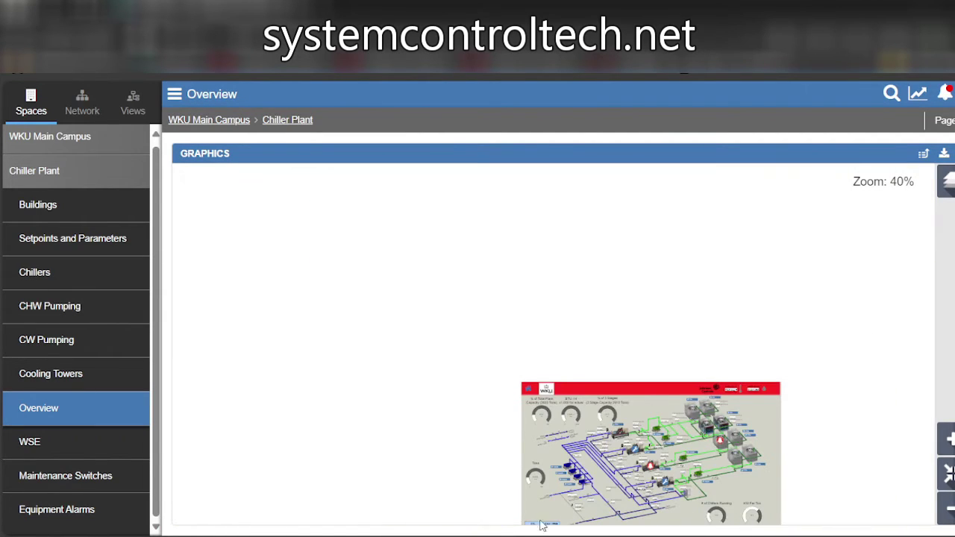
scroll(633, 474, up, 4)
scroll(456, 280, down, 2)
scroll(456, 280, up, 5)
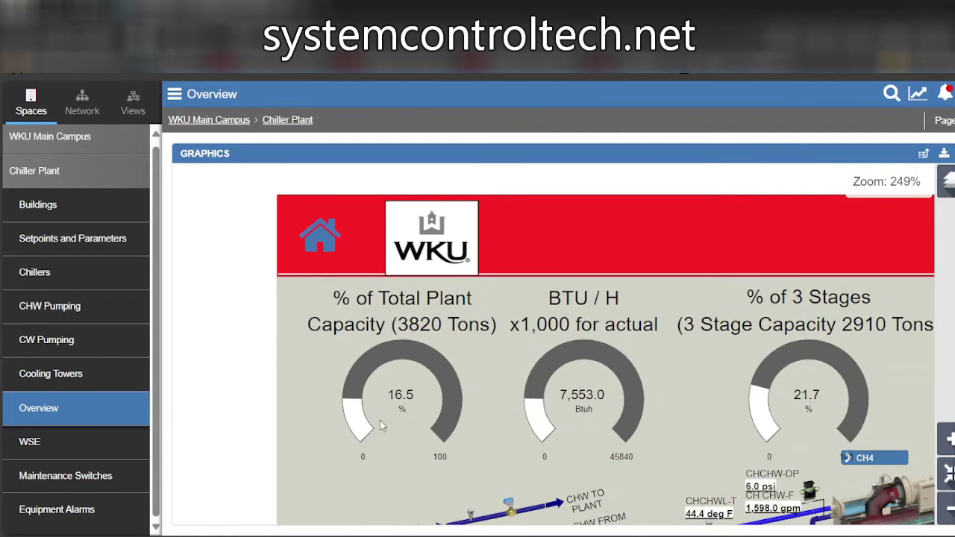
click(361, 429)
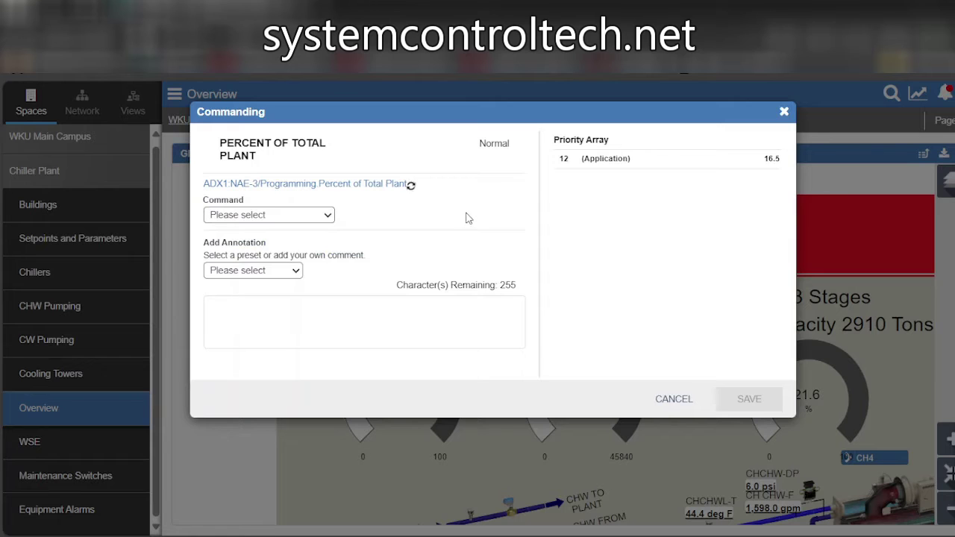
click(502, 191)
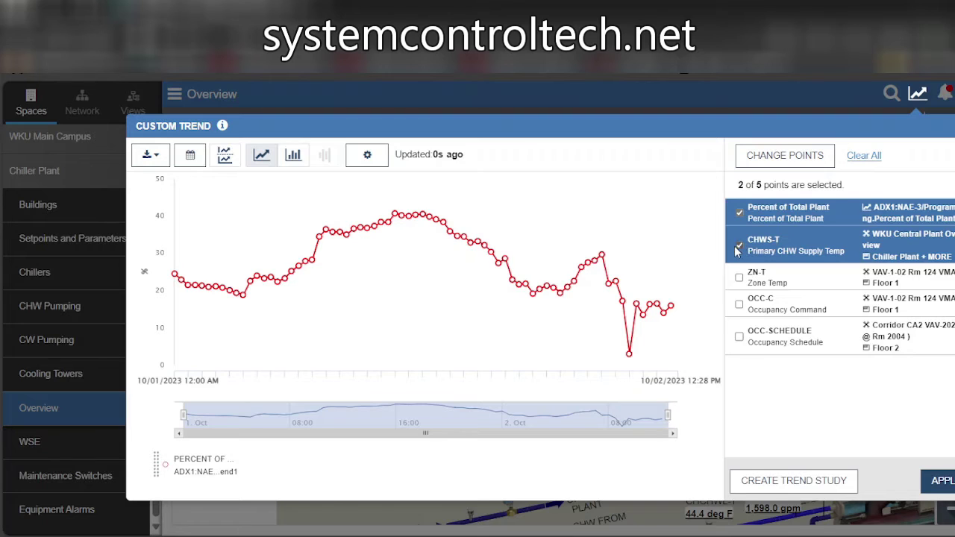
click(934, 481)
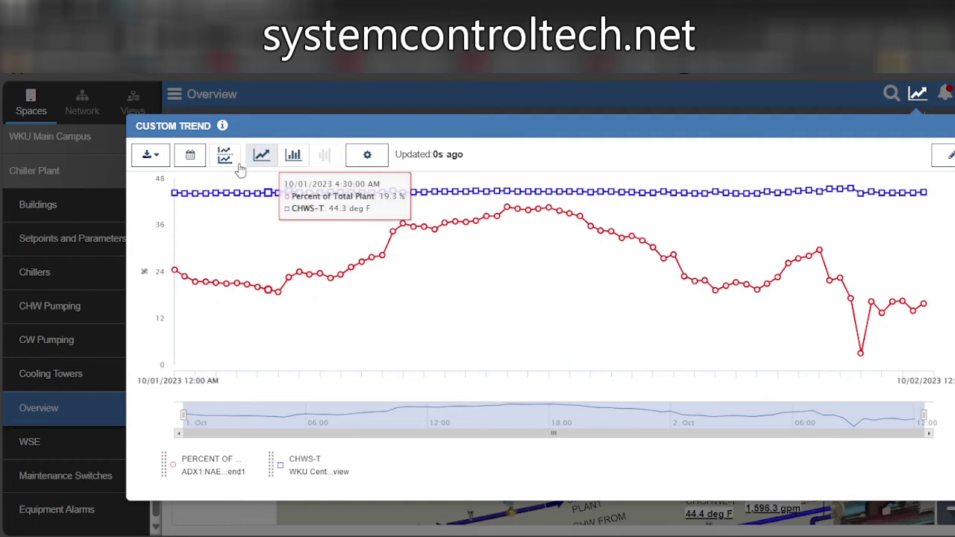
click(190, 155)
click(191, 200)
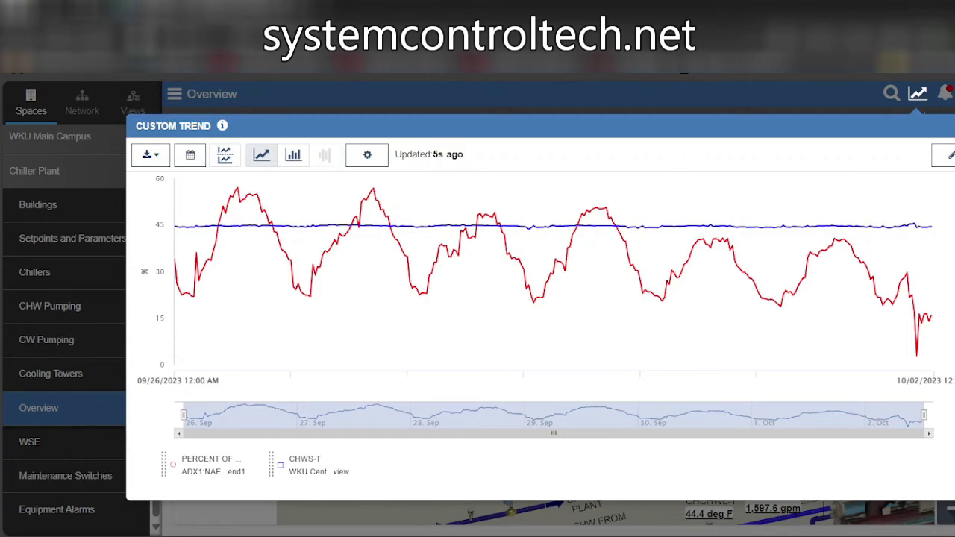
Close the custom trend and go to Advanced Search & Reporting from the top-right menu.
key(Escape)
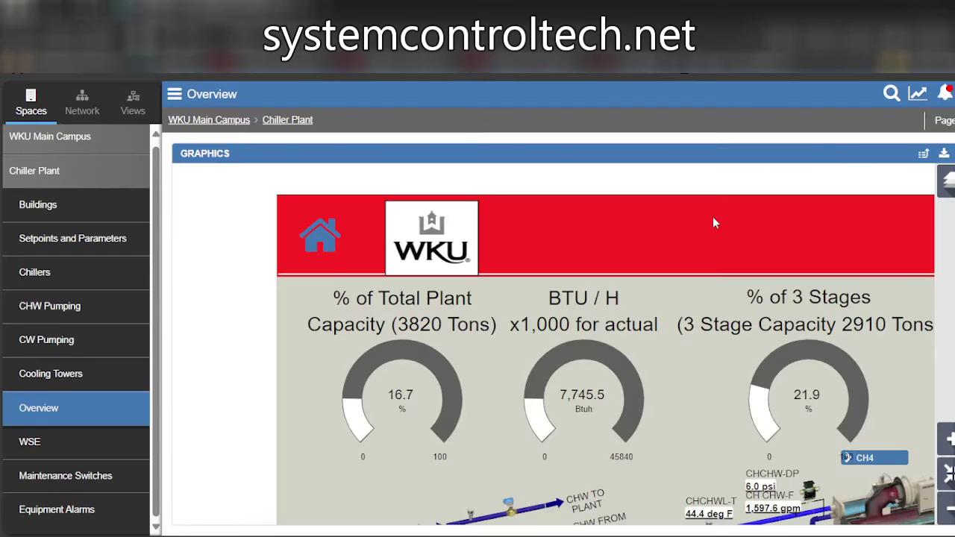
scroll(713, 199, down, 3)
scroll(527, 386, up, 10)
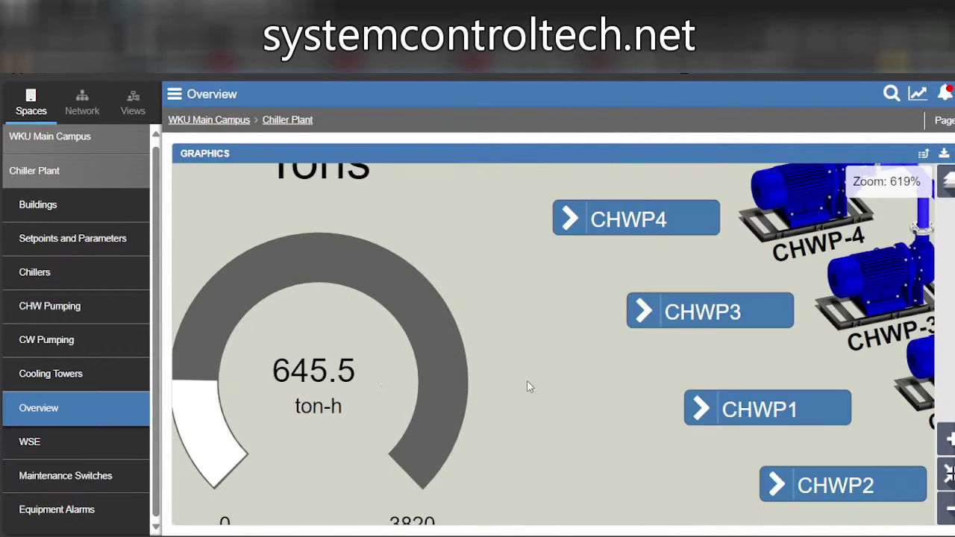
scroll(351, 385, down, 2)
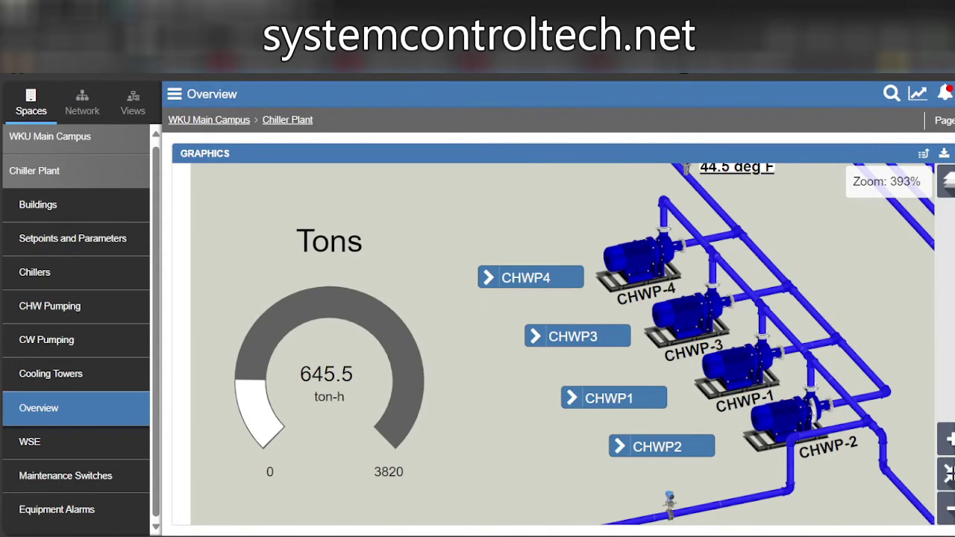
click(949, 92)
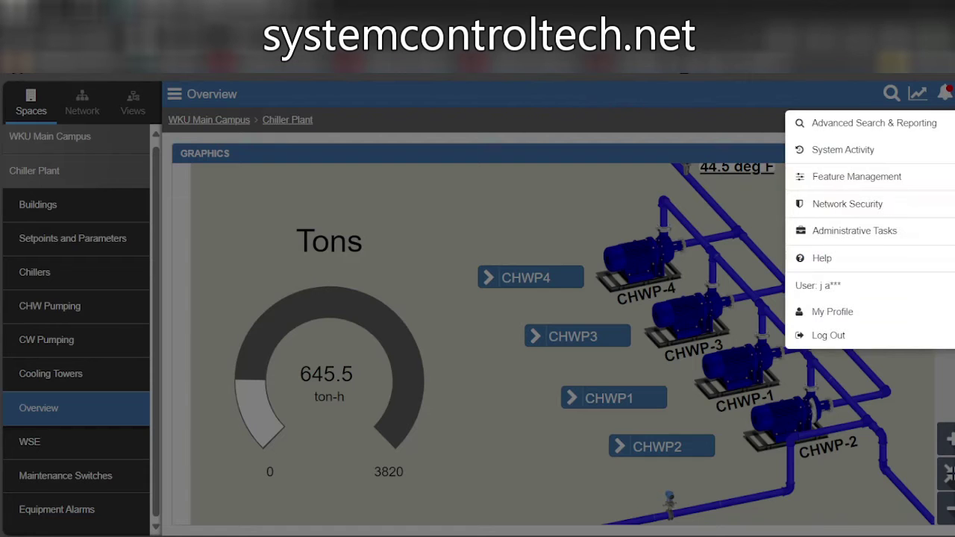
click(915, 127)
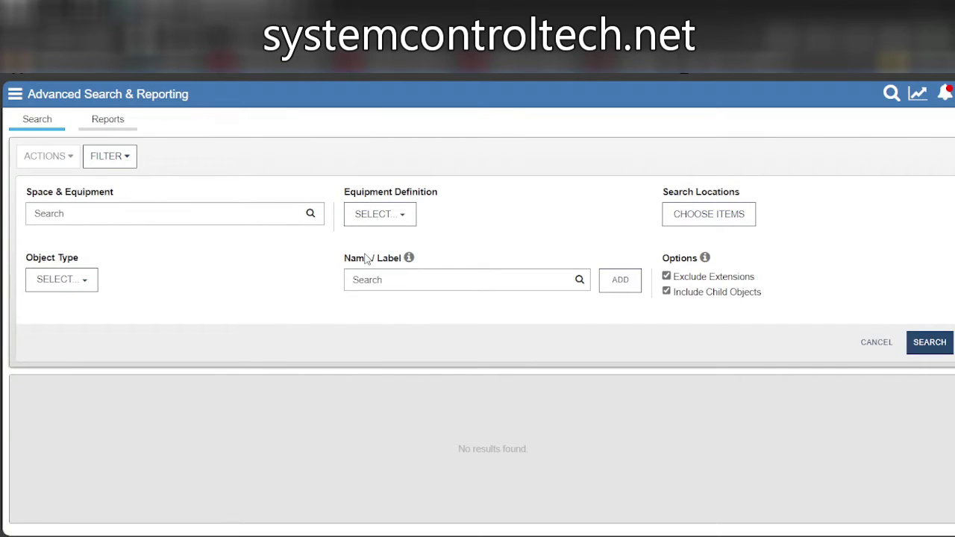
On the Reports tab, run an Alarm report on the entire site.
click(106, 124)
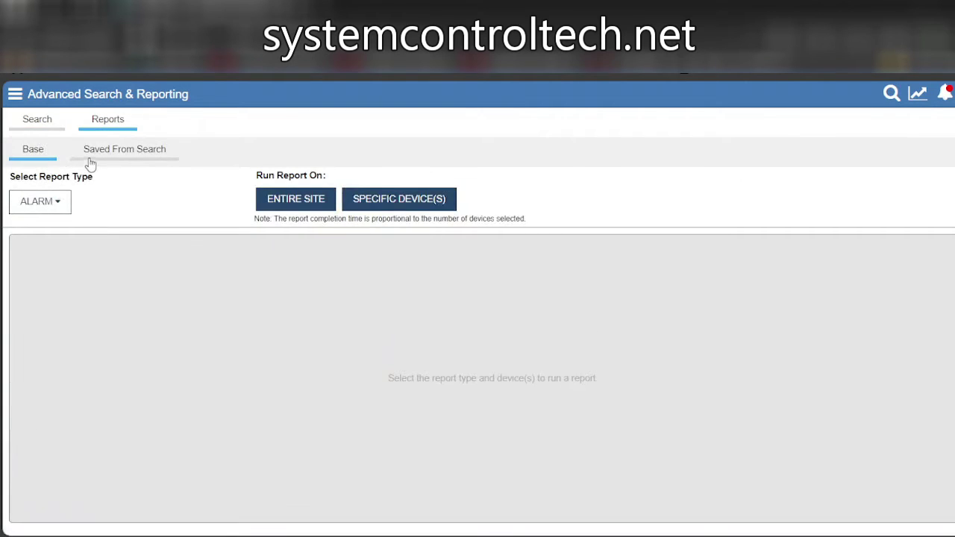
click(62, 213)
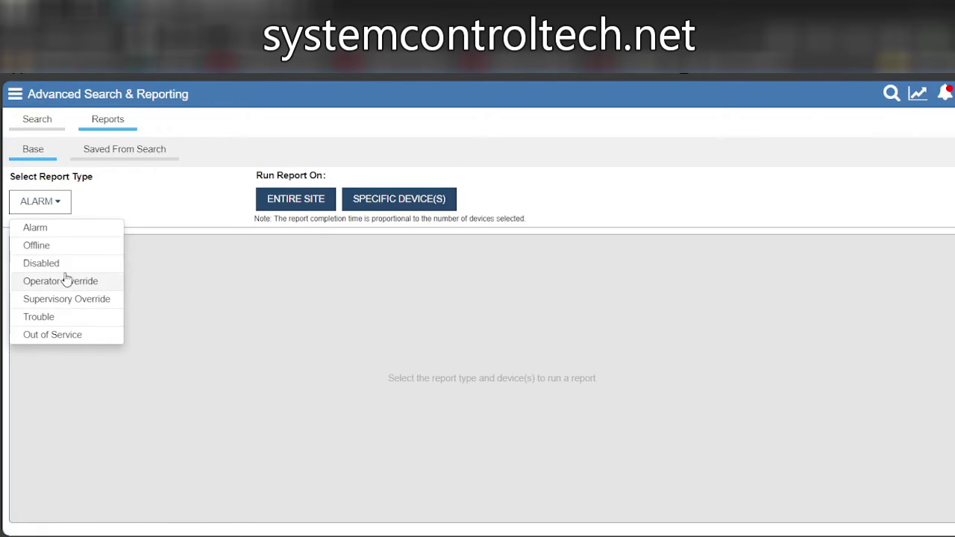
click(38, 228)
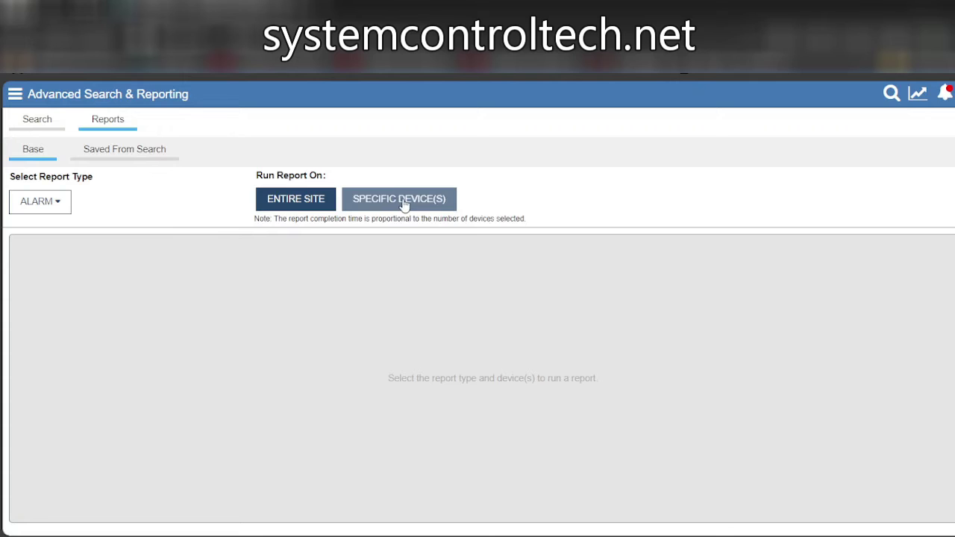
click(290, 202)
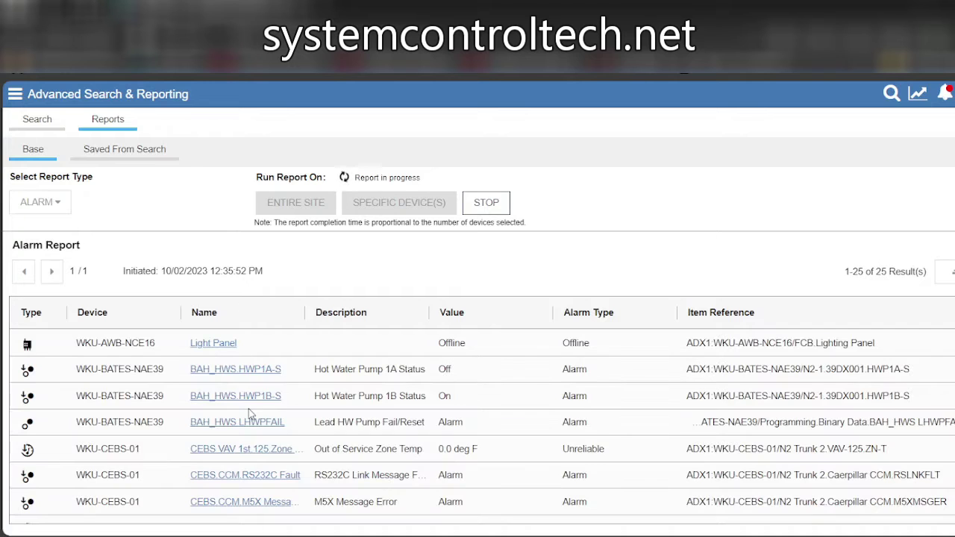
Scroll through the 203 alarm results and select RM 1st Floor Staff Office.
scroll(336, 407, down, 3)
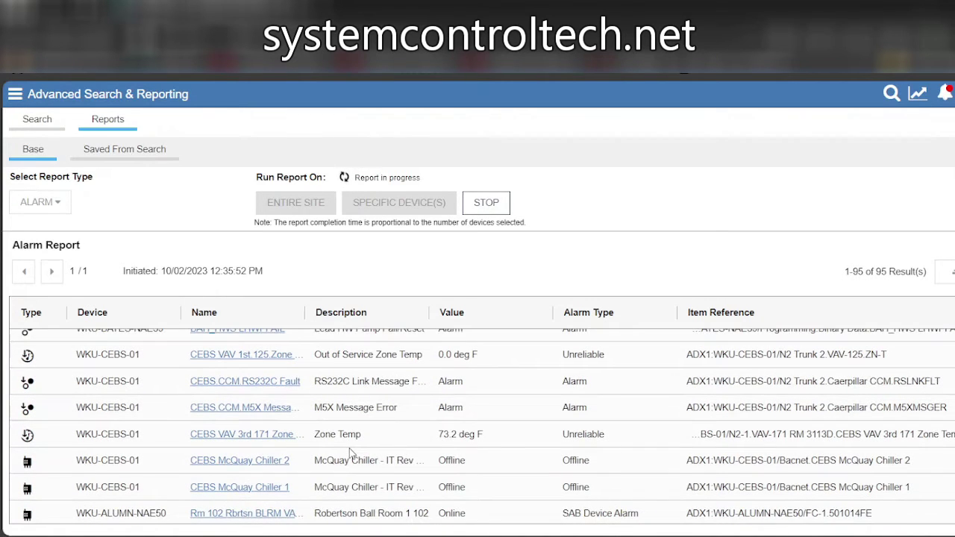
scroll(351, 453, down, 1)
scroll(351, 453, down, 3)
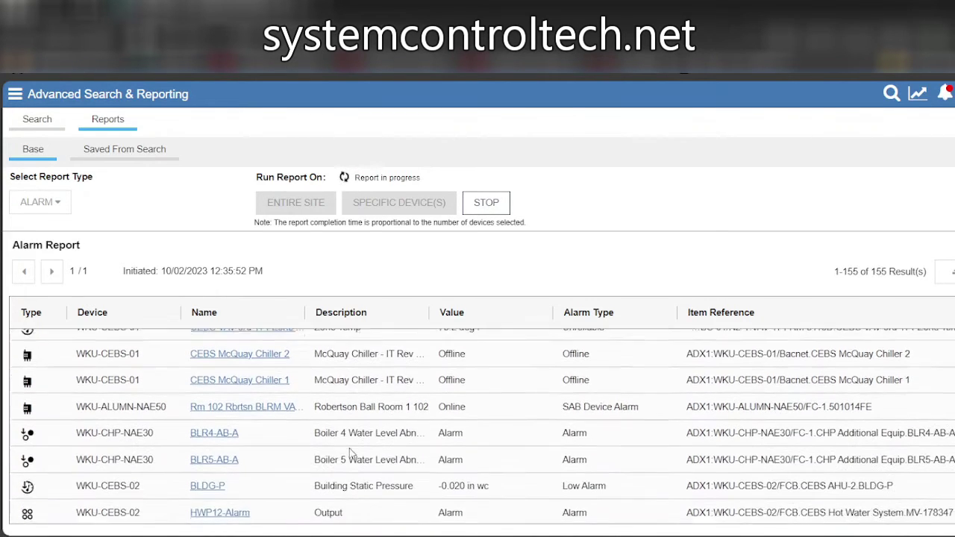
scroll(351, 453, down, 9)
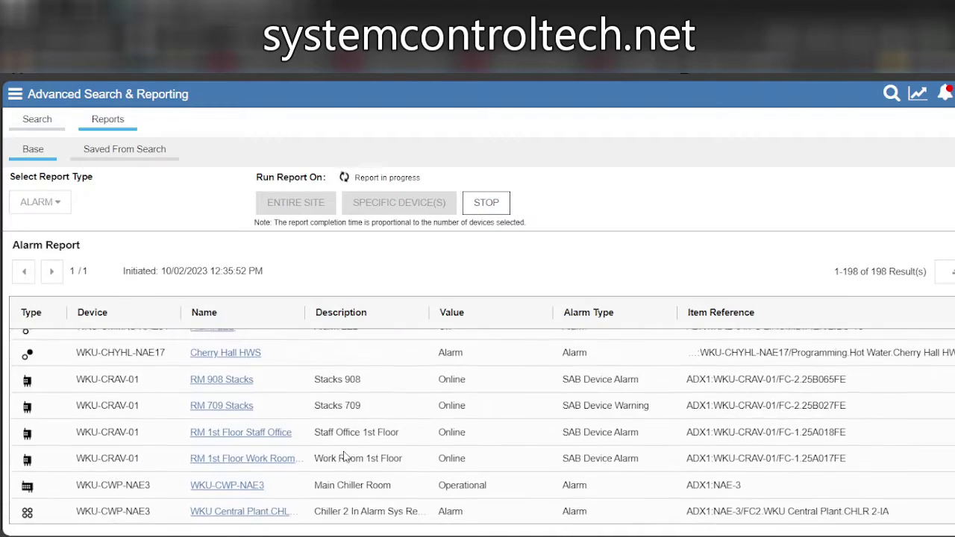
scroll(345, 456, down, 10)
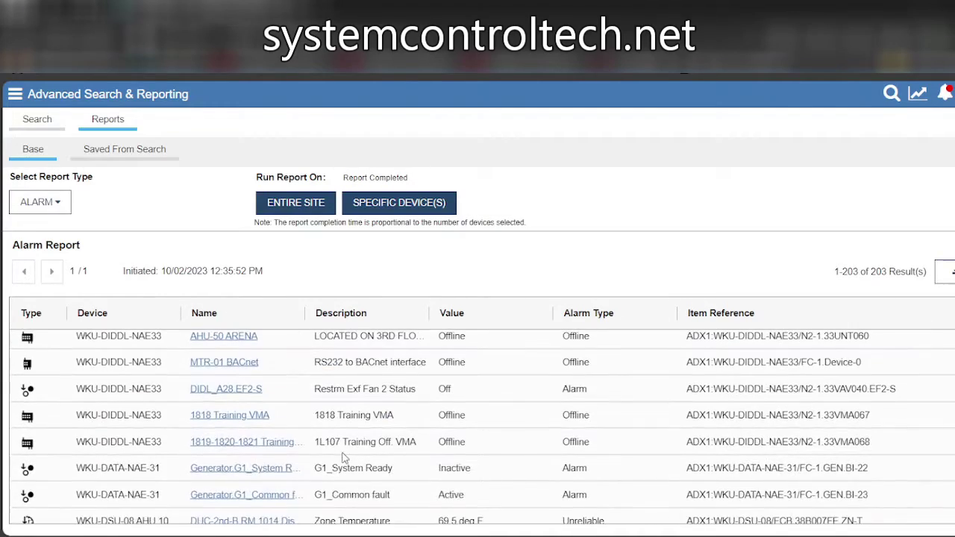
scroll(345, 456, down, 4)
scroll(347, 450, up, 5)
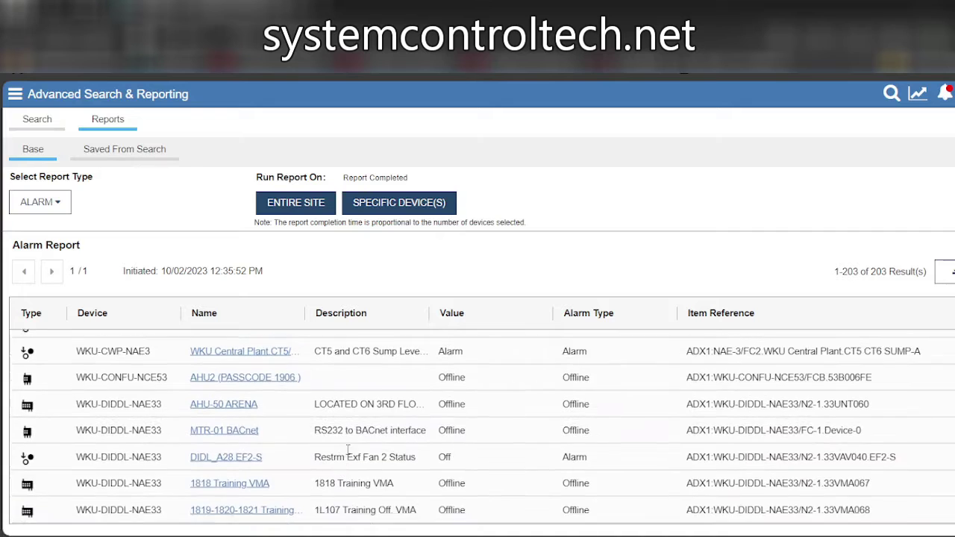
scroll(348, 449, up, 5)
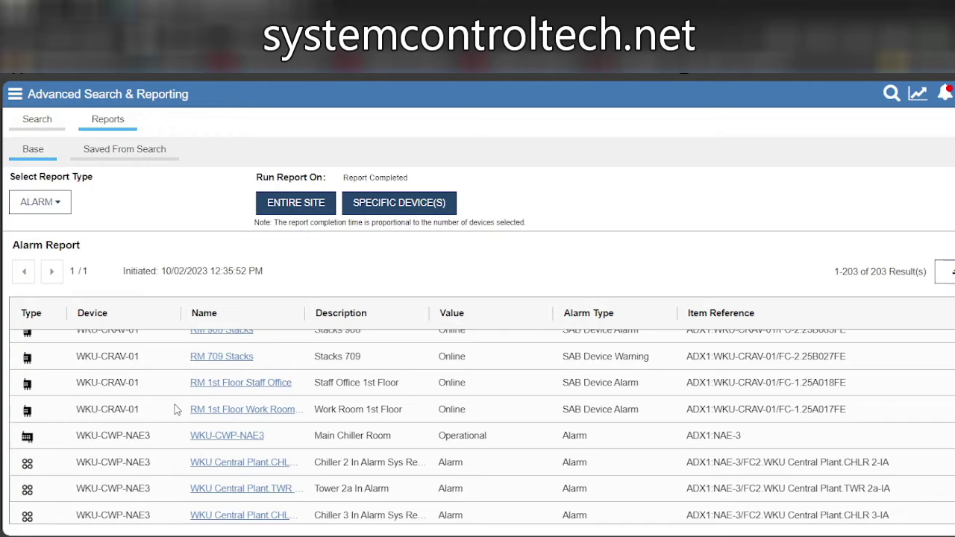
click(232, 383)
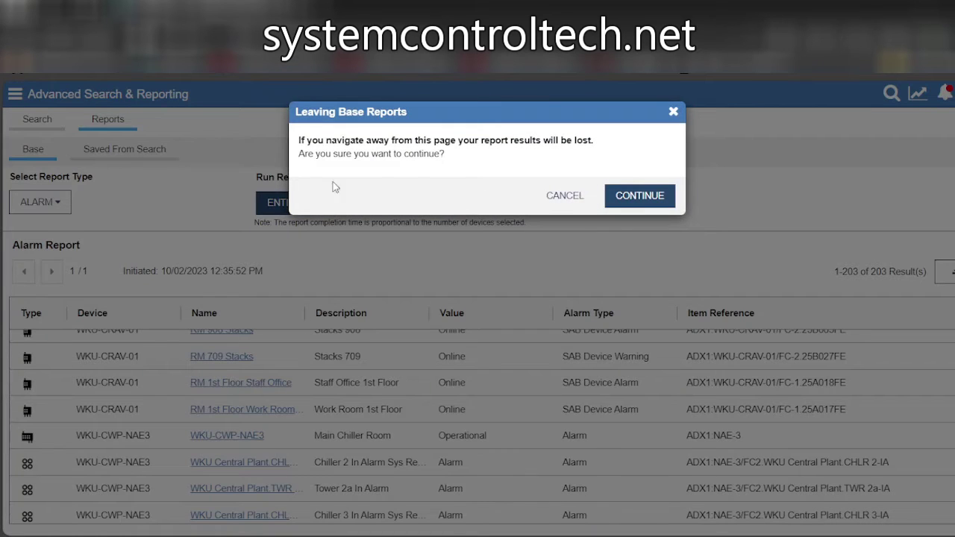
Continue past the leaving-reports warning to RM 1st Floor Staff Office's summary.
click(639, 197)
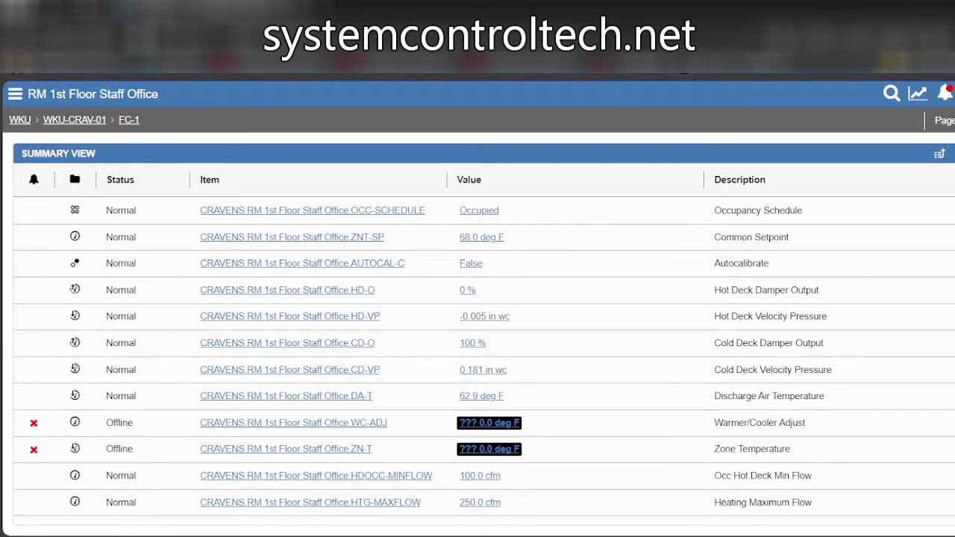
click(949, 93)
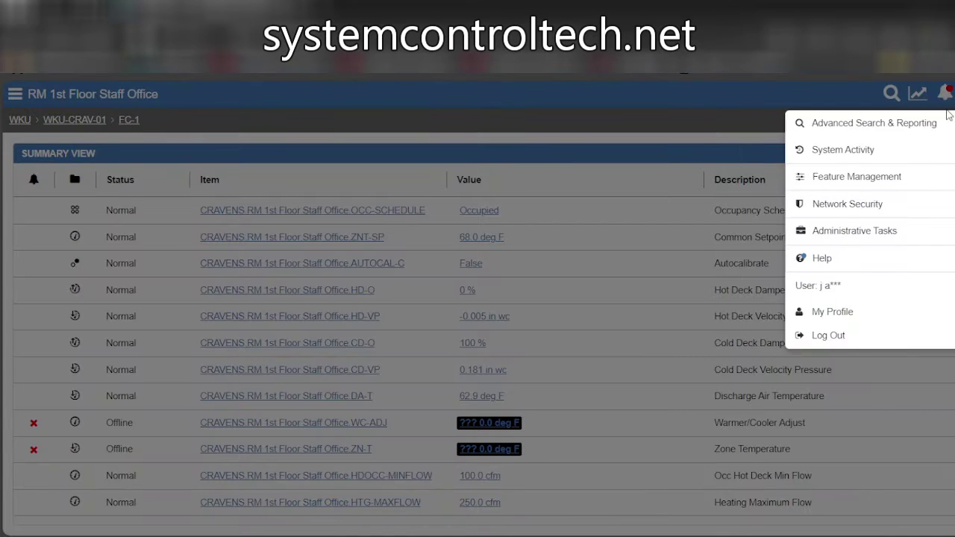
Return to Advanced Search & Reporting's Reports tab and show the site navigation tree.
click(885, 131)
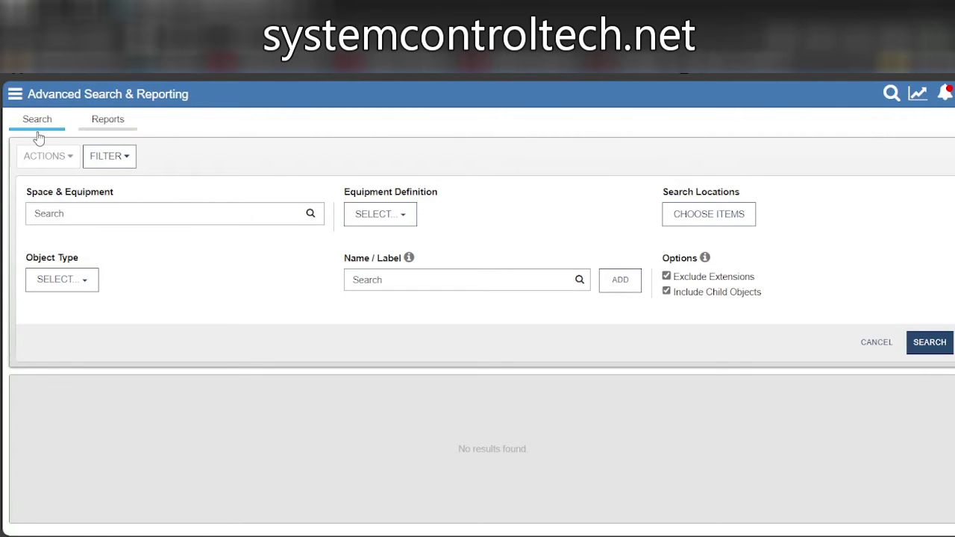
click(112, 133)
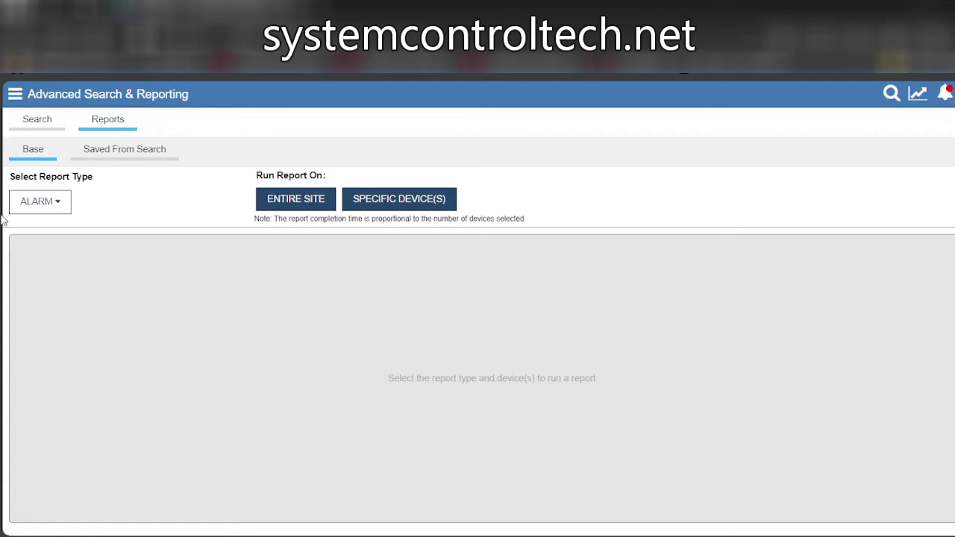
click(12, 97)
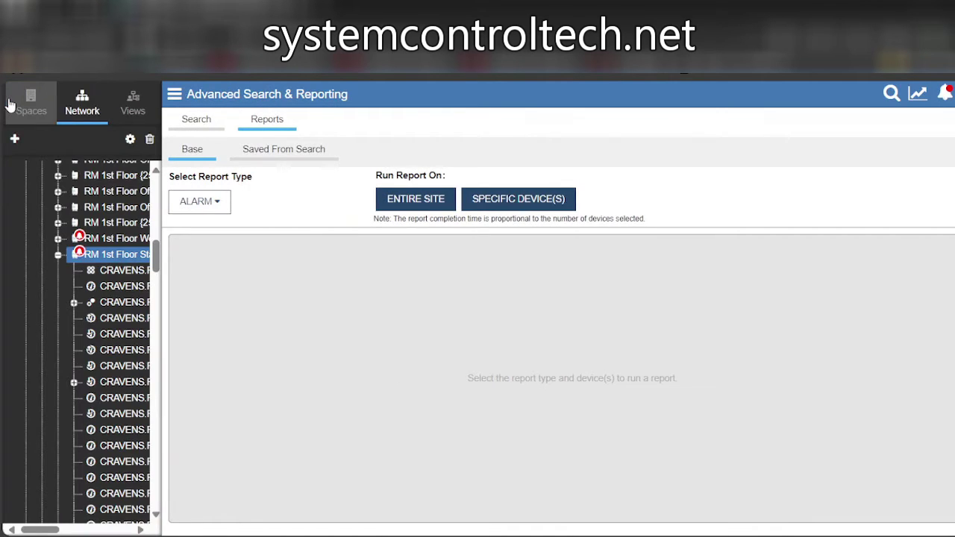
Browse Spaces to WKU Main Campus > CEBS > Floor 2 and expand its Equipment Summary.
click(27, 101)
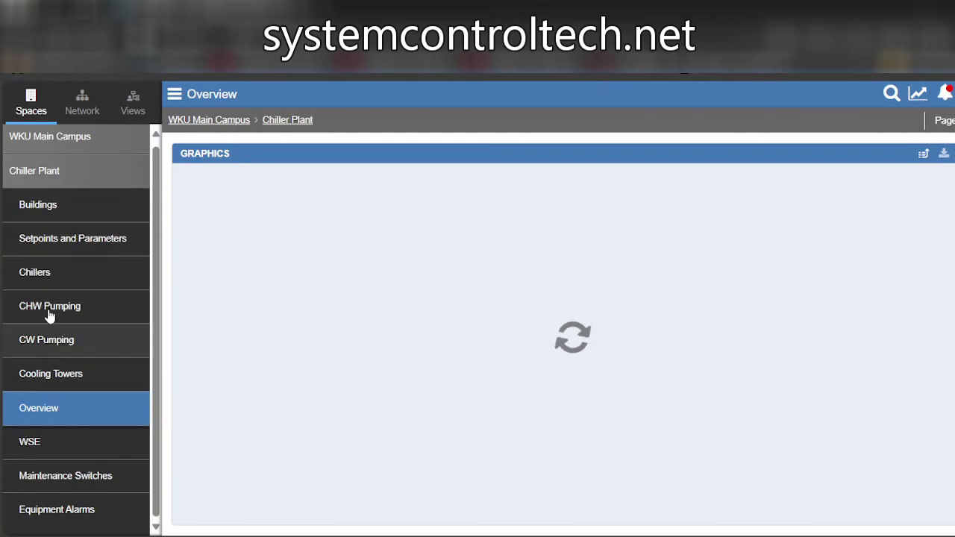
click(51, 146)
scroll(72, 429, down, 2)
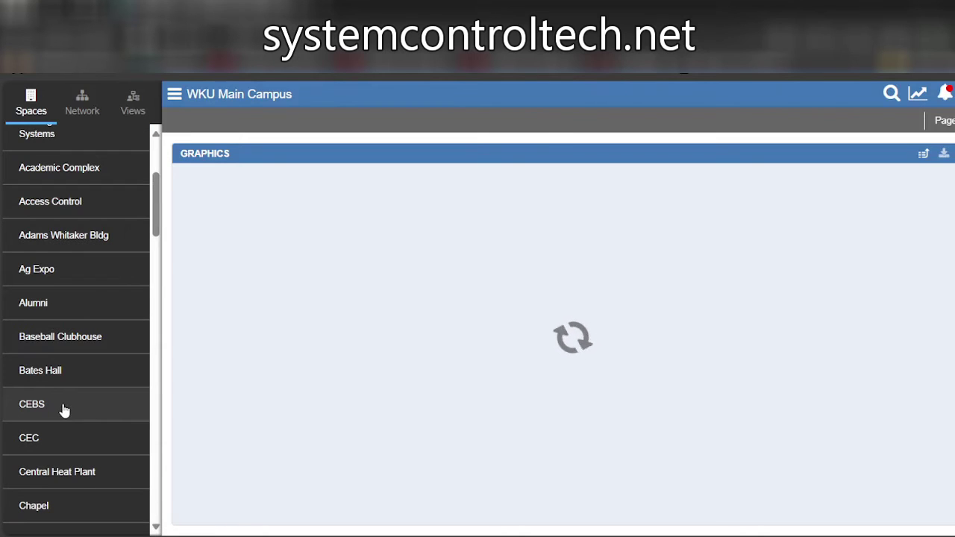
click(64, 409)
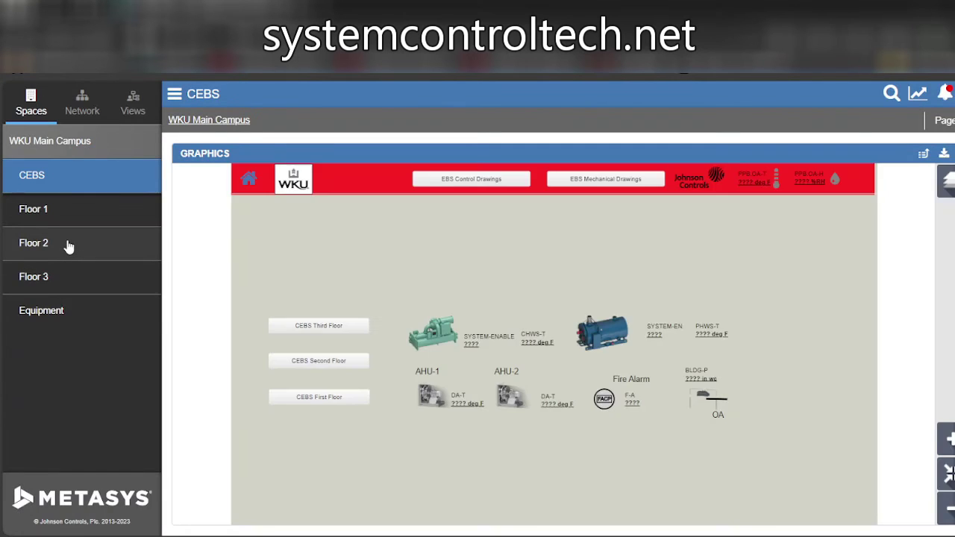
click(69, 247)
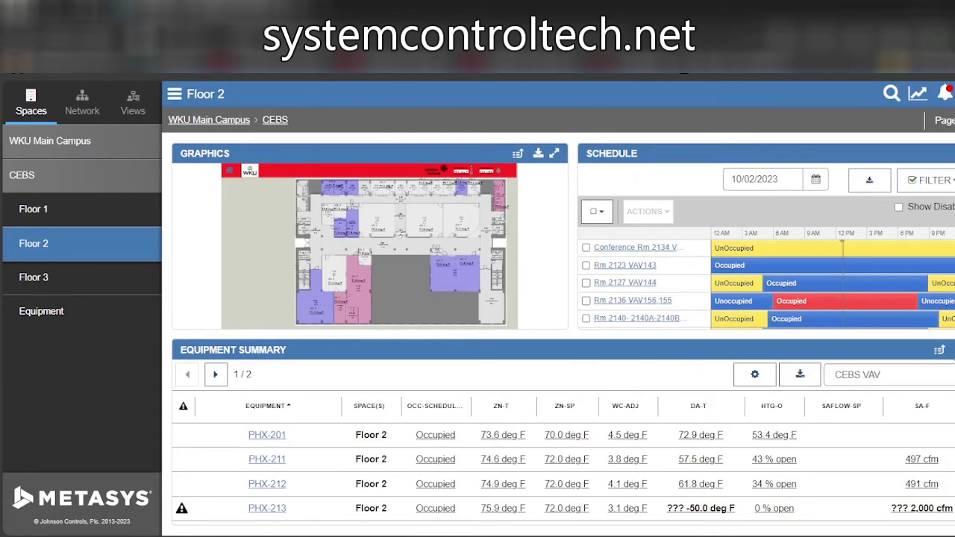
click(939, 349)
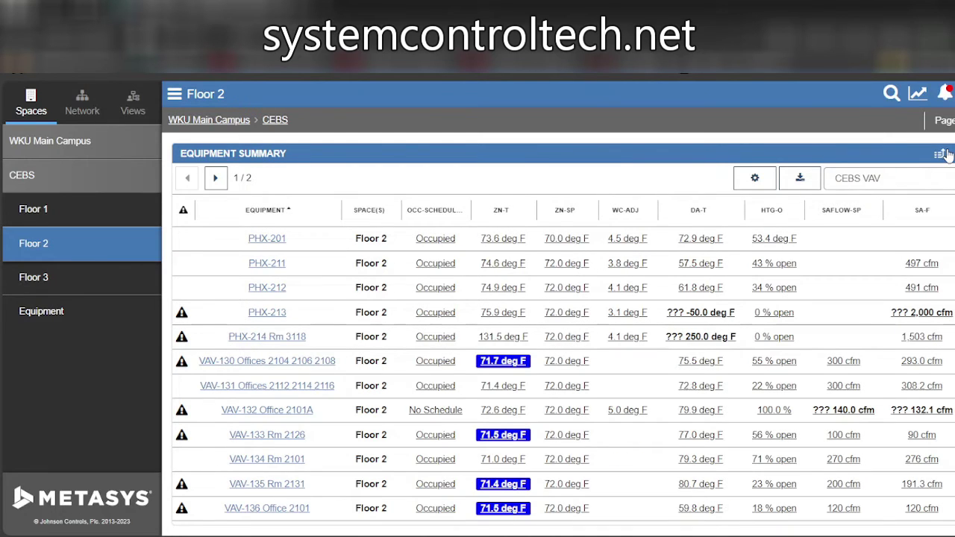
Open the equipment summary in Advanced Search and filter the CEBS VAV points to ZN-T only.
click(940, 157)
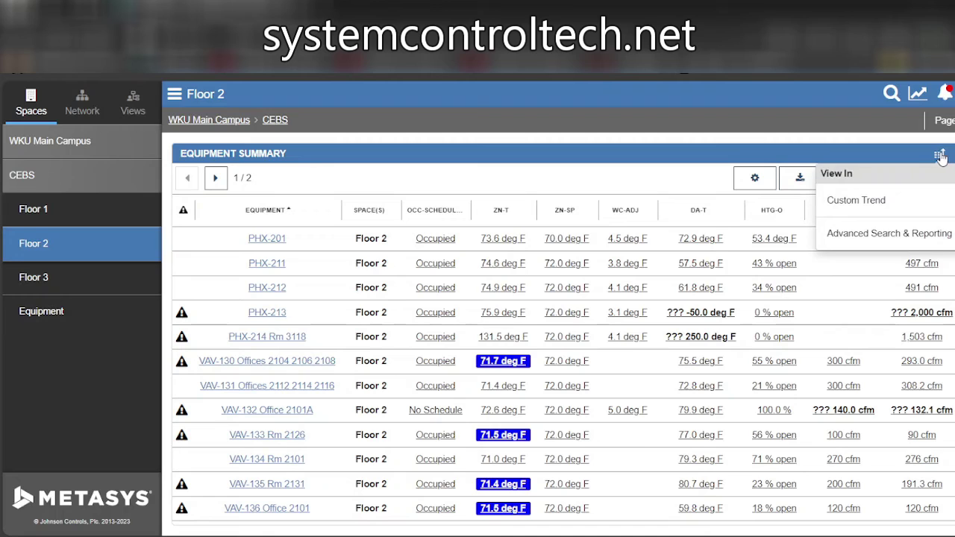
click(885, 238)
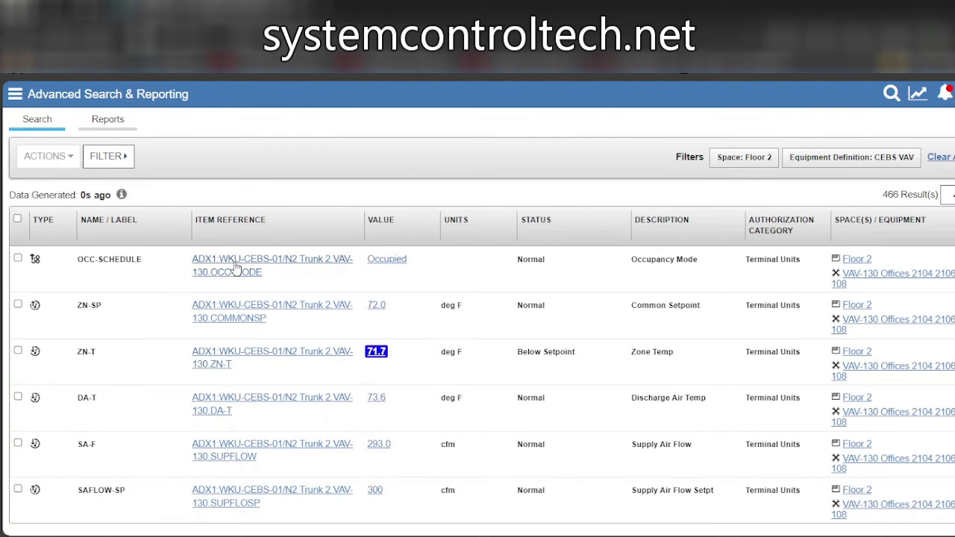
click(118, 164)
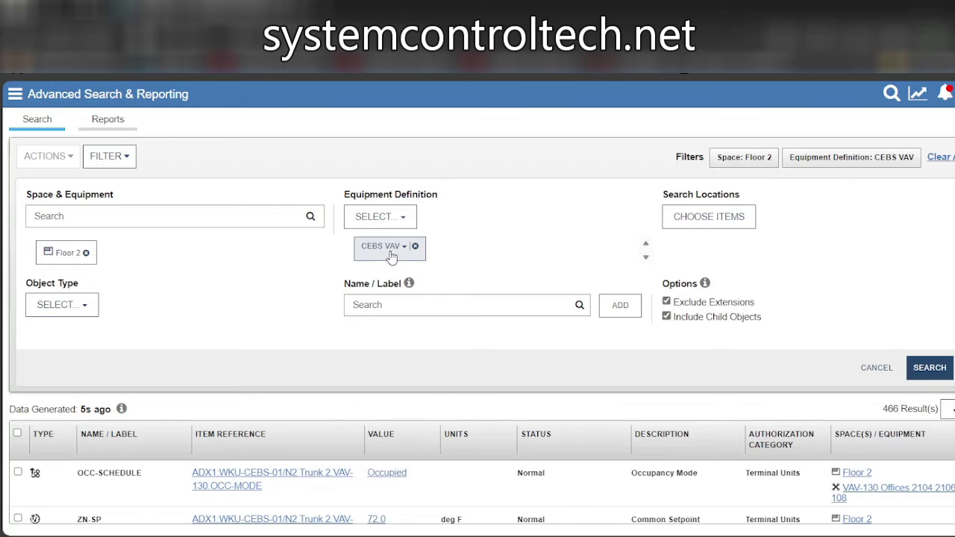
click(390, 254)
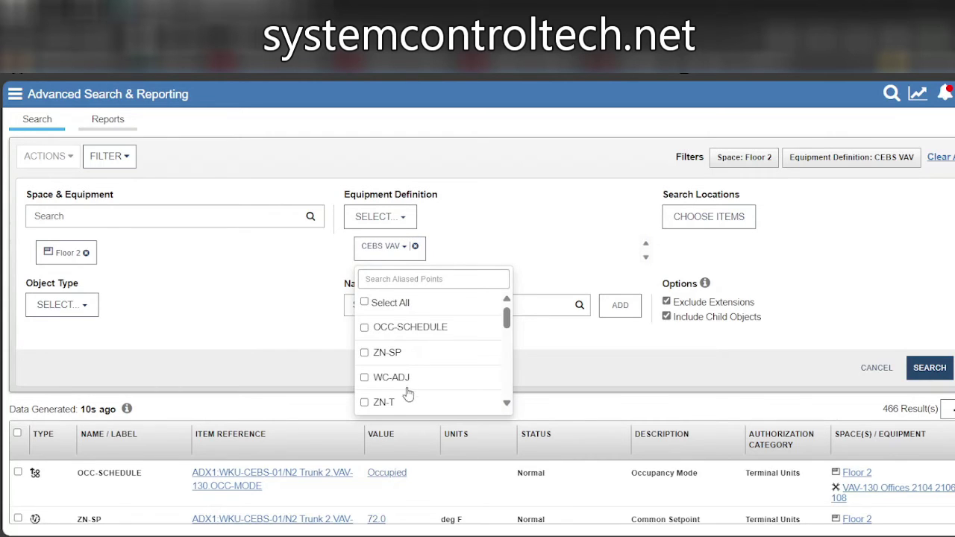
click(365, 403)
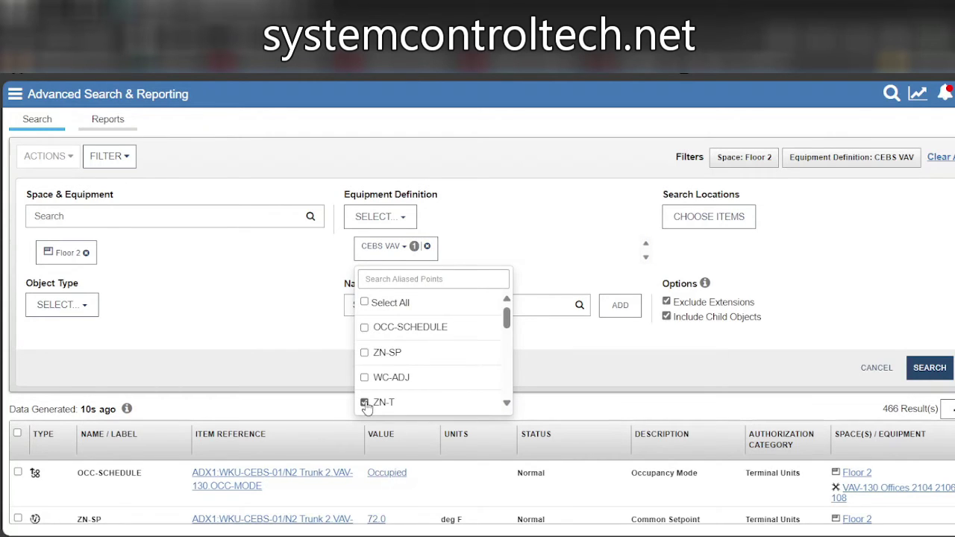
click(263, 338)
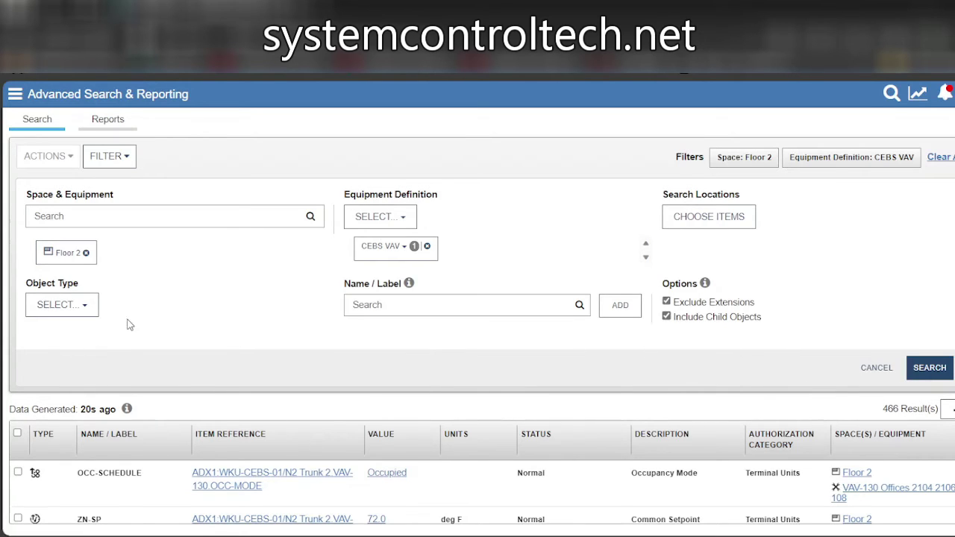
click(931, 369)
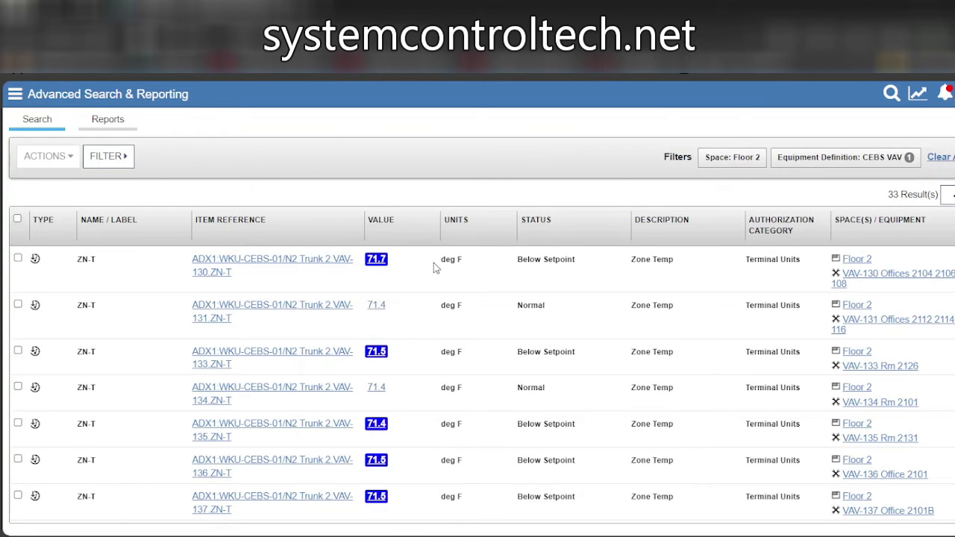
Check the VAV-137 and VAV-139 zone temperature rows in the search results.
scroll(426, 379, down, 5)
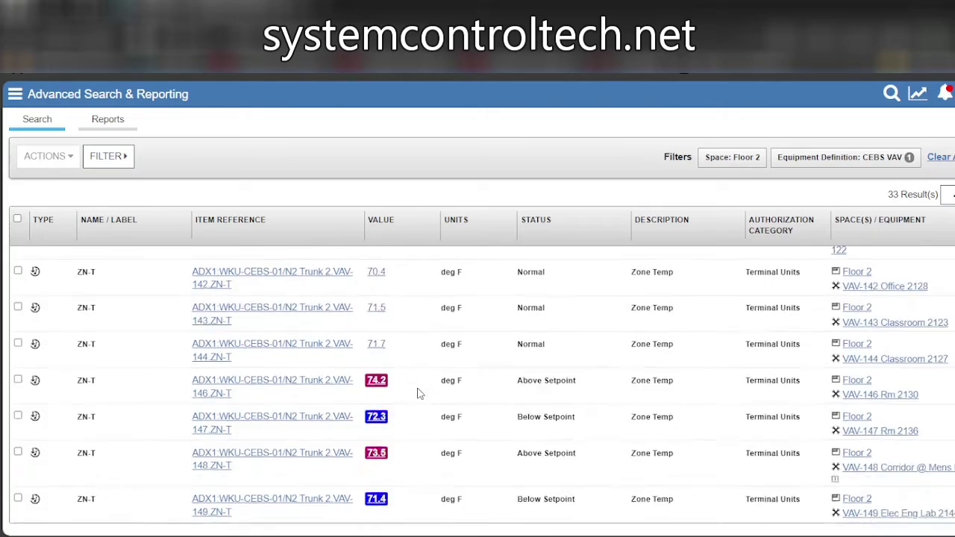
scroll(418, 393, down, 6)
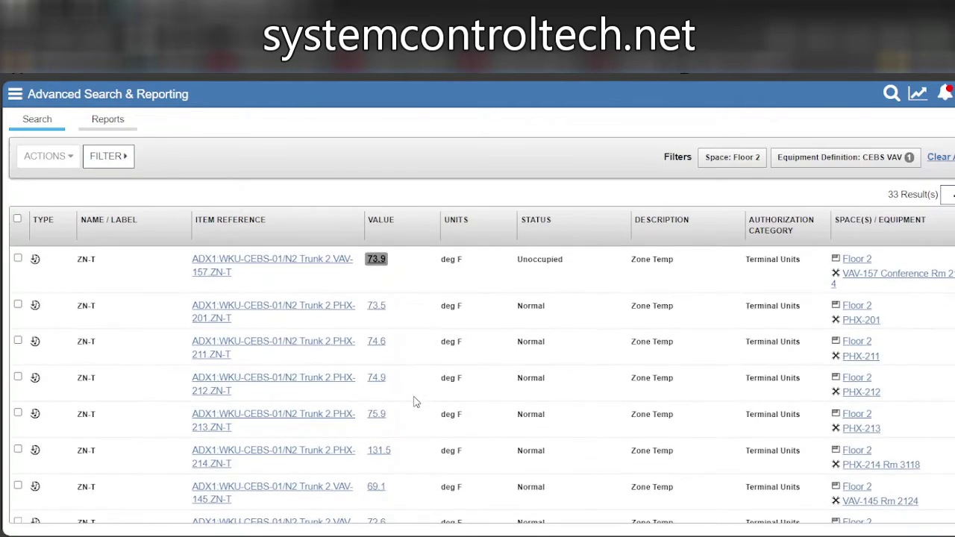
scroll(415, 401, up, 8)
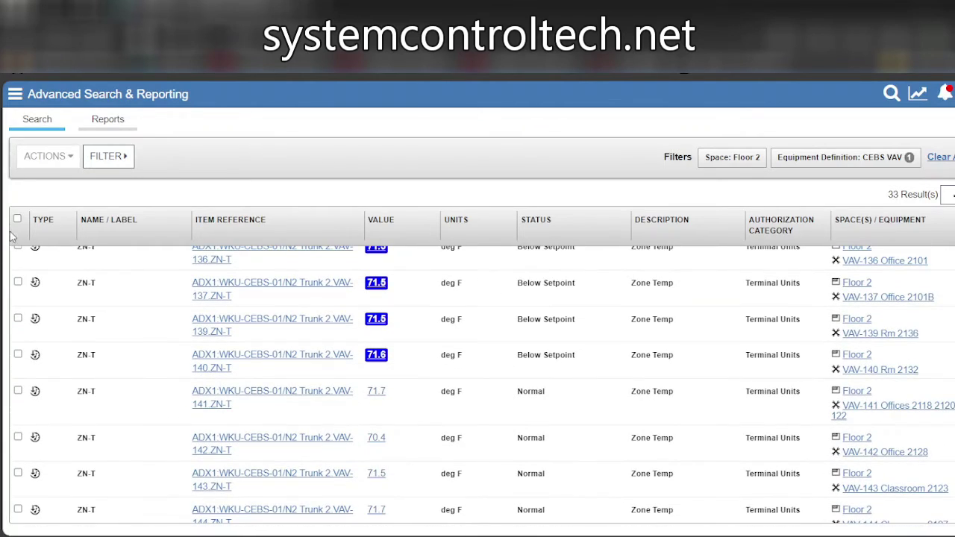
click(18, 282)
click(18, 319)
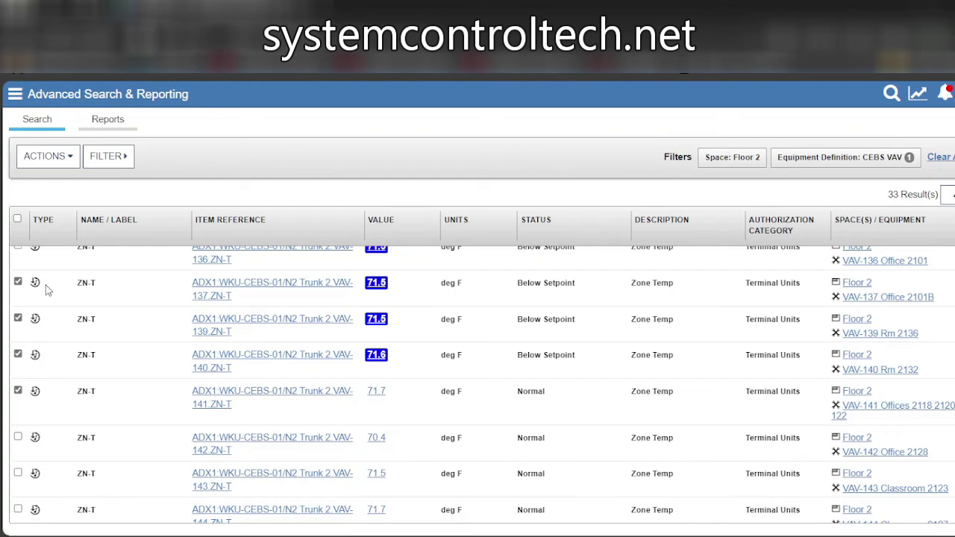
scroll(492, 376, up, 2)
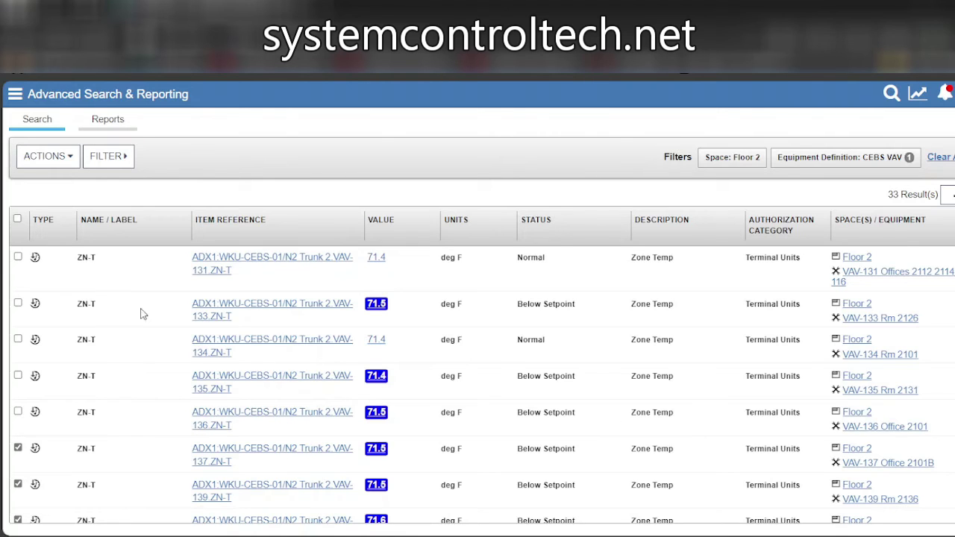
Swap the CEBS VAV point filter from ZN-T to WC-ADJ, search, and select all 10 results.
click(124, 155)
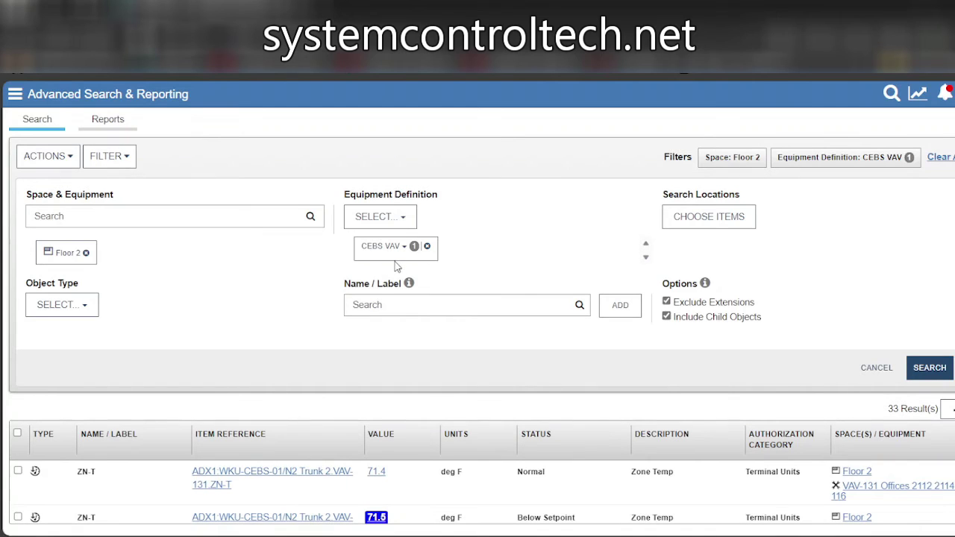
click(401, 256)
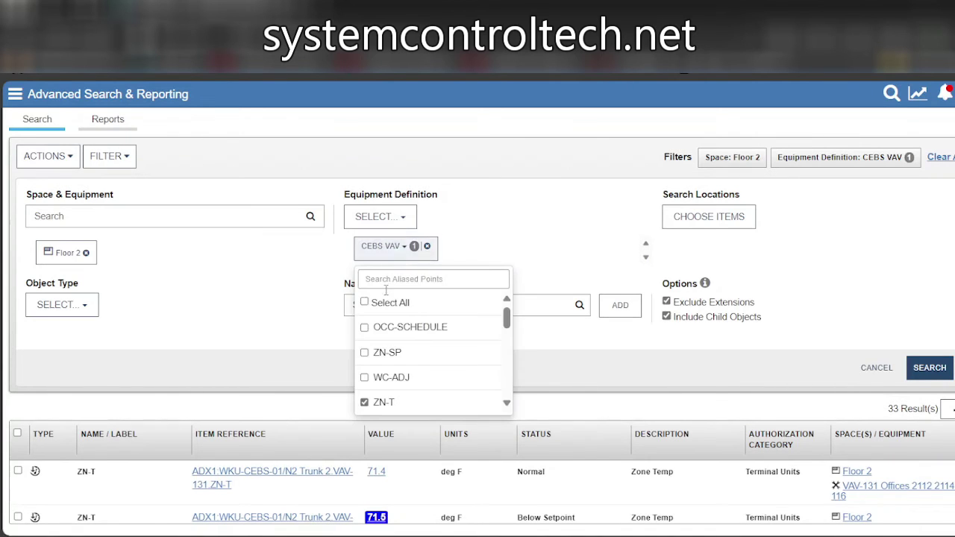
click(364, 403)
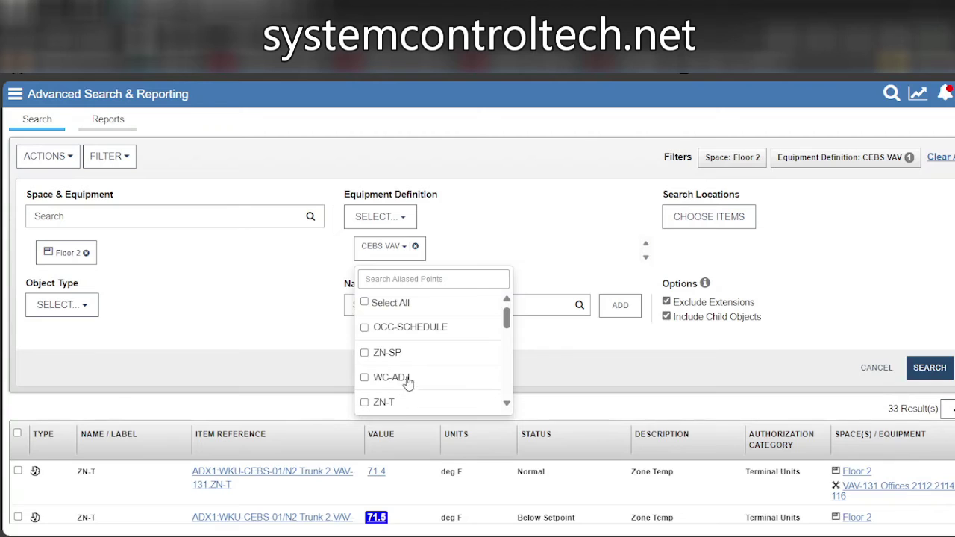
click(365, 378)
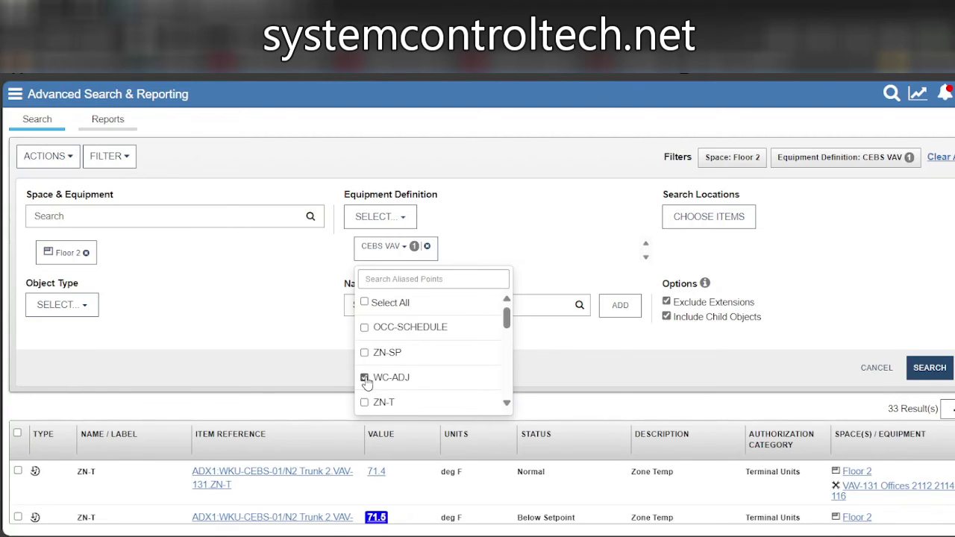
click(284, 360)
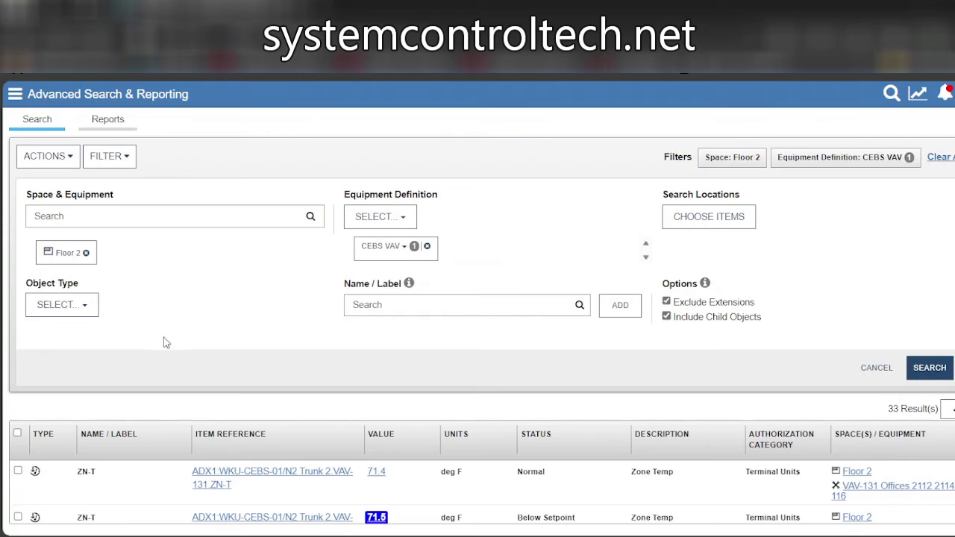
click(940, 364)
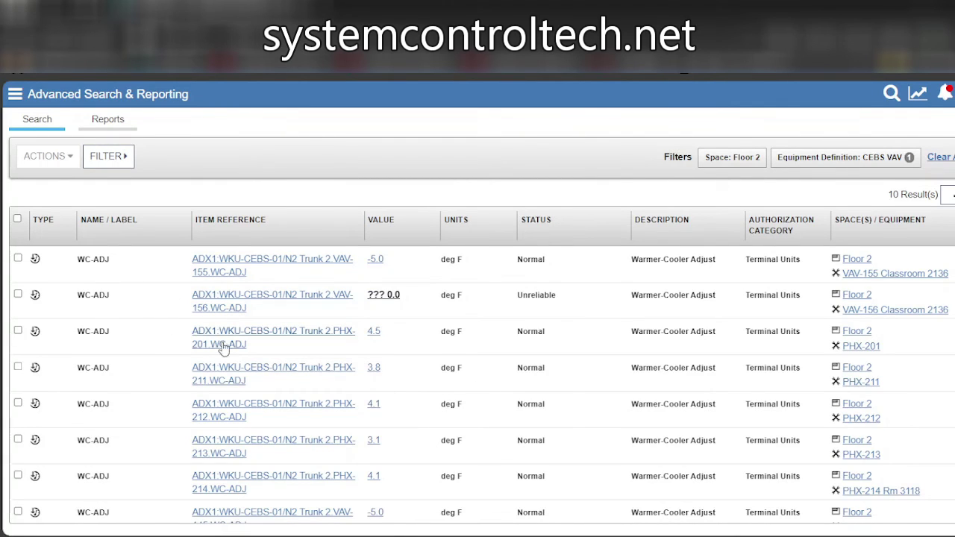
click(17, 221)
Bulk command the selected WC-ADJ points to Take Out of Service at value 0, never expiring.
click(42, 157)
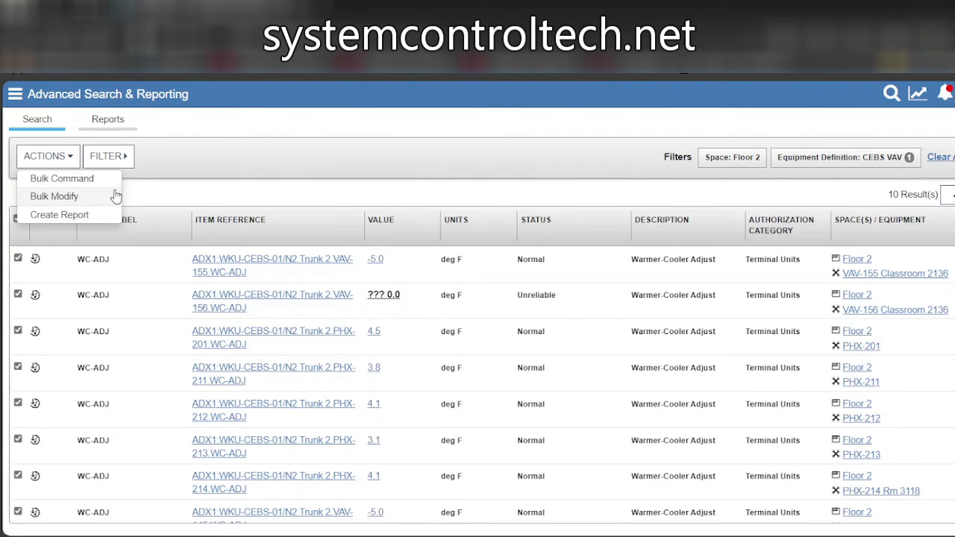
click(96, 179)
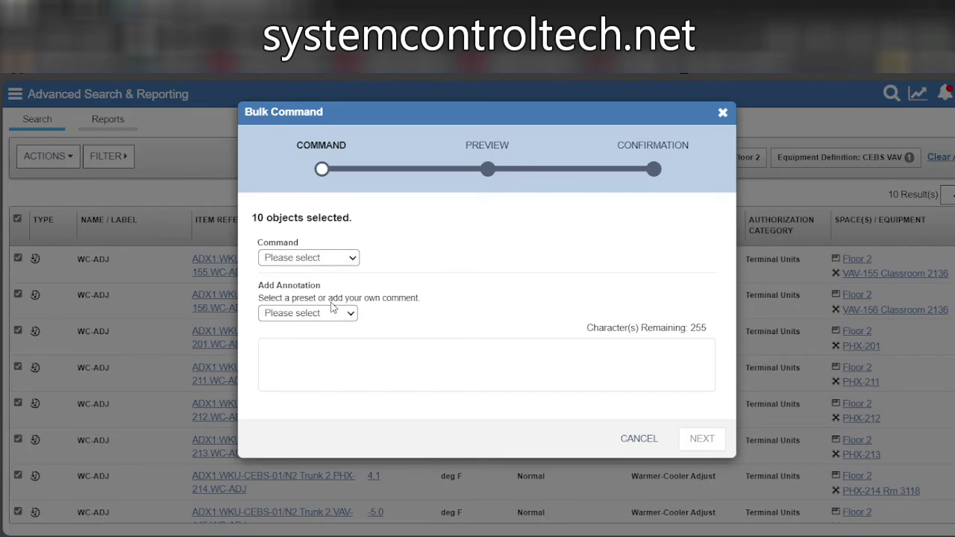
click(331, 302)
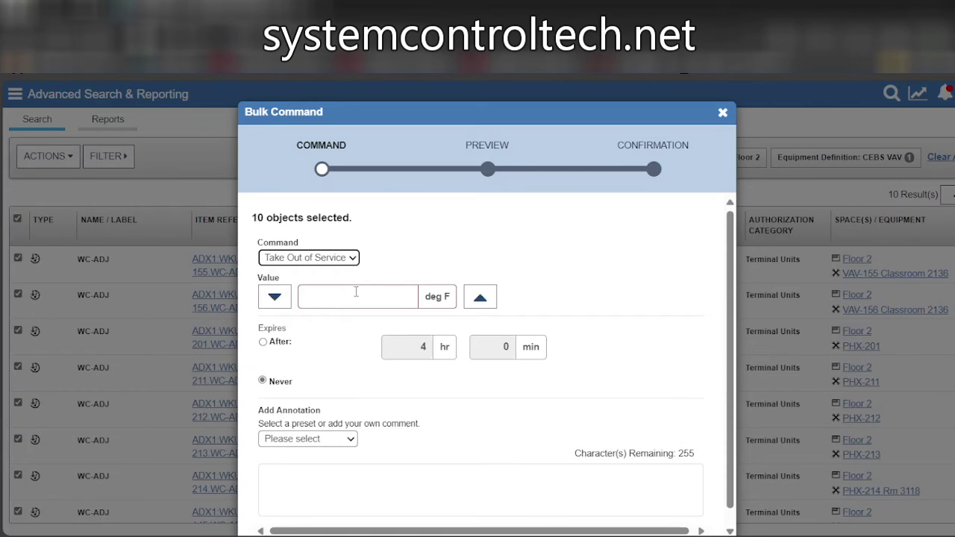
click(356, 291)
text(0)
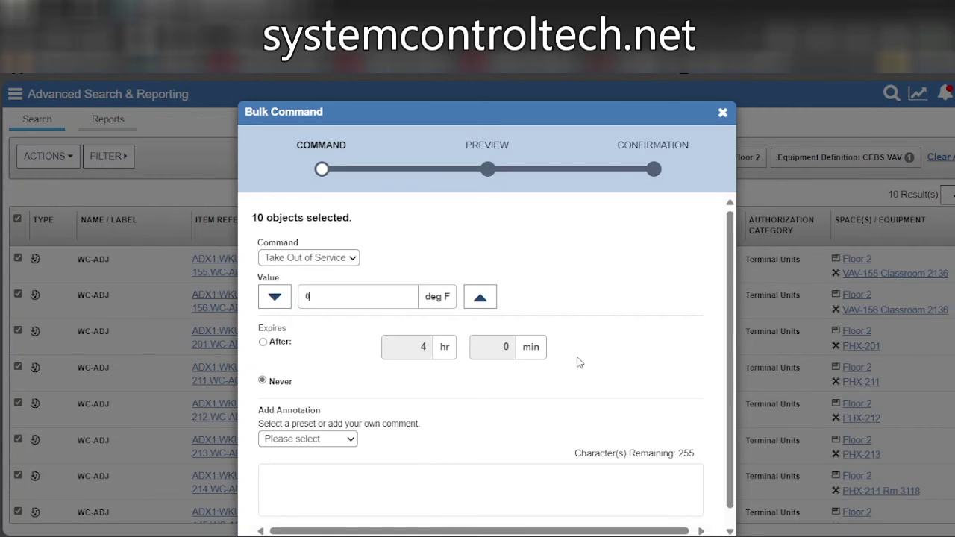
scroll(657, 283, down, 1)
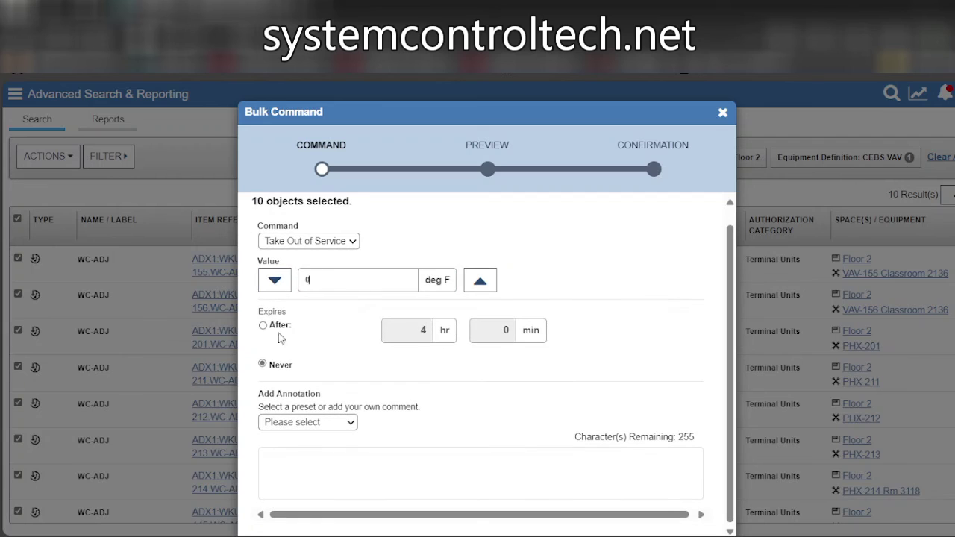
scroll(790, 402, down, 1)
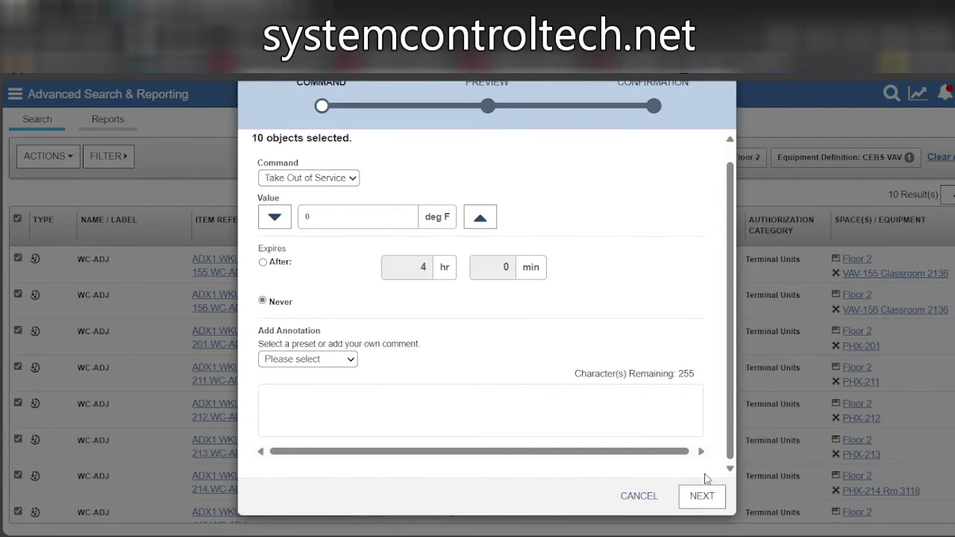
click(695, 512)
click(696, 503)
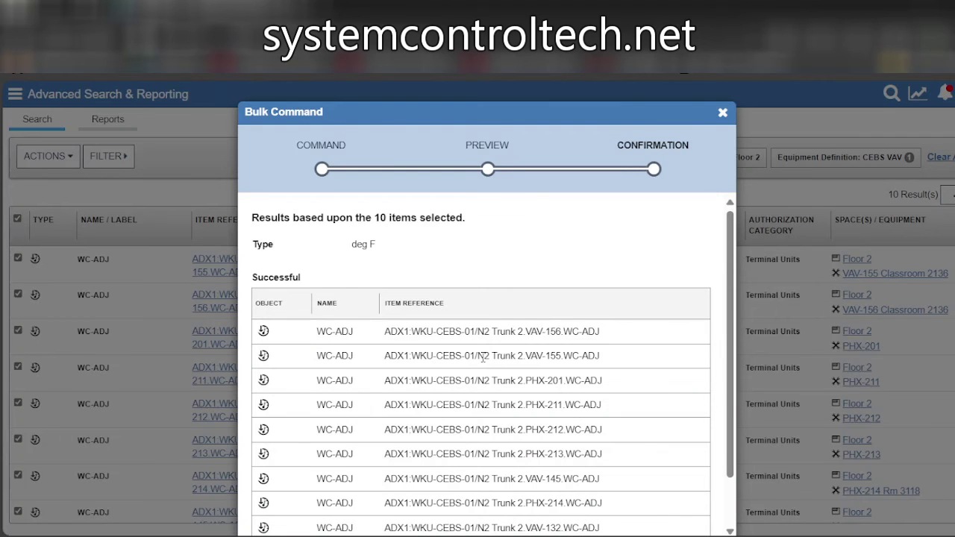
Dismiss the Bulk Command confirmation and review the WC-ADJ points now reading 0.0 deg F, Out of Service.
scroll(831, 496, down, 1)
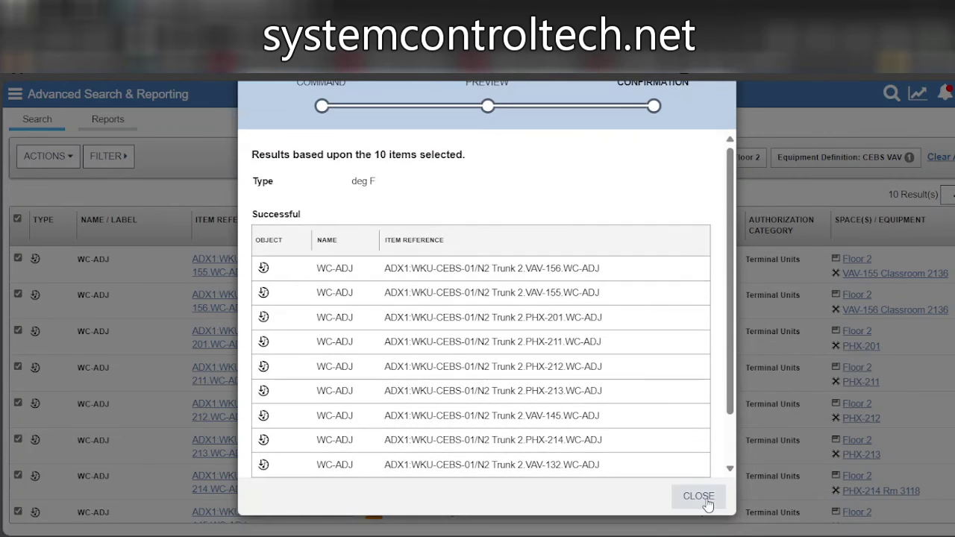
click(701, 499)
scroll(321, 433, down, 2)
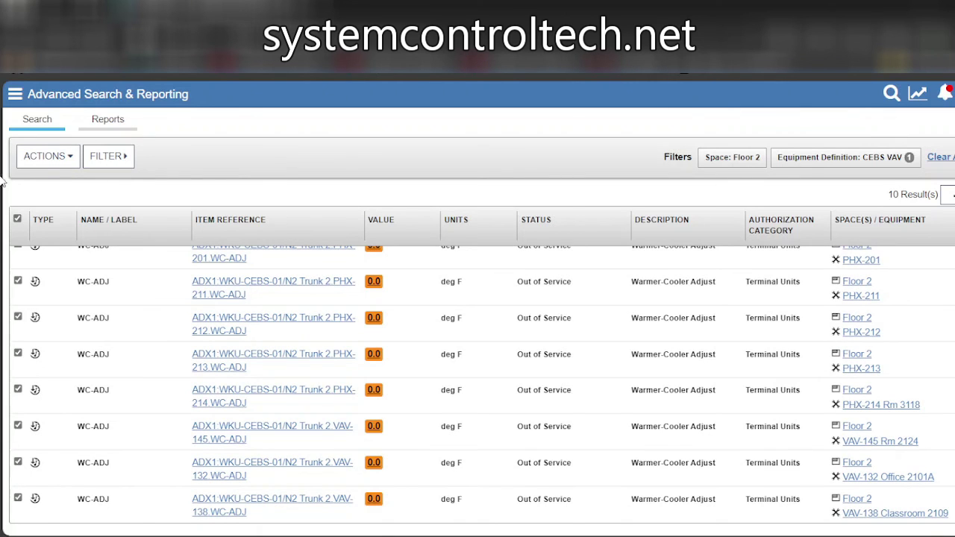
Navigate from the search results to the CEBS building page via the Spaces panel, confirming the page exit.
click(14, 94)
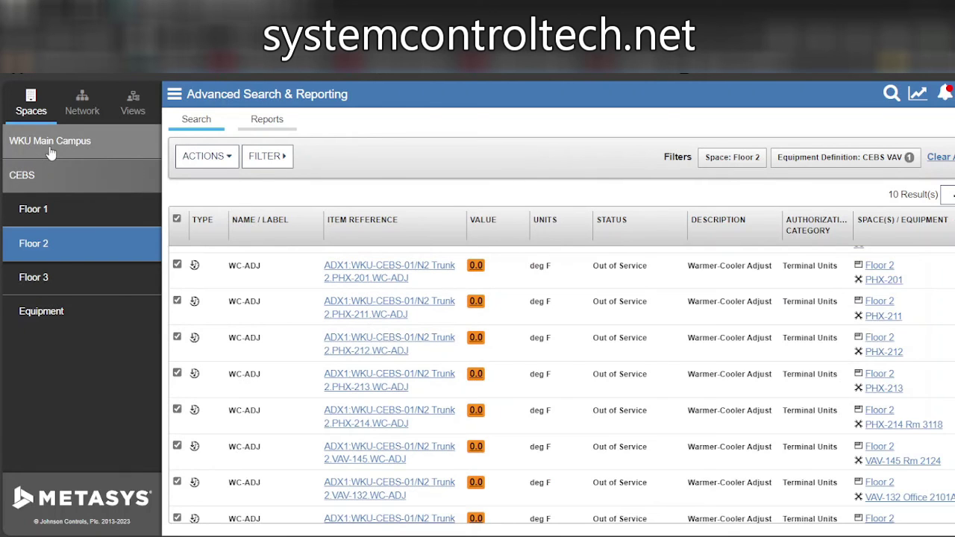
click(56, 181)
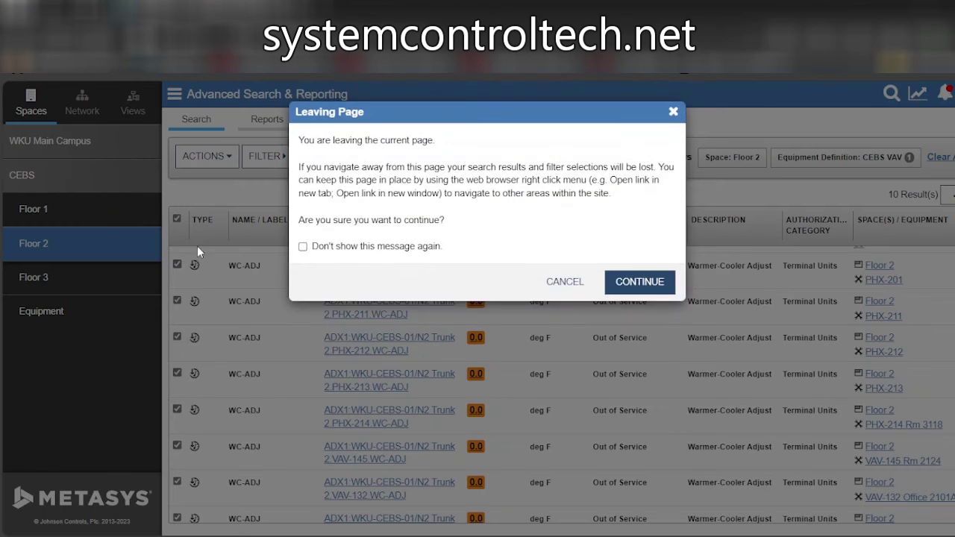
click(651, 282)
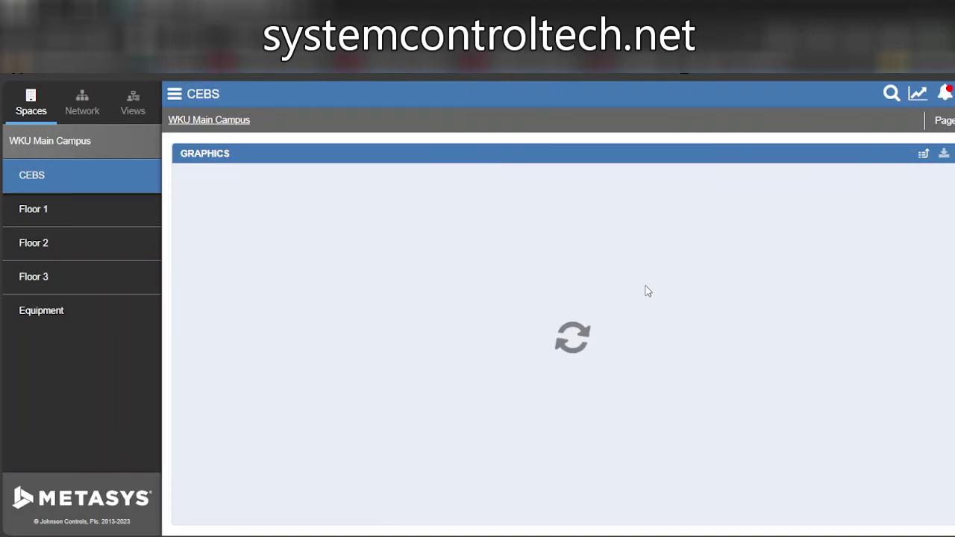